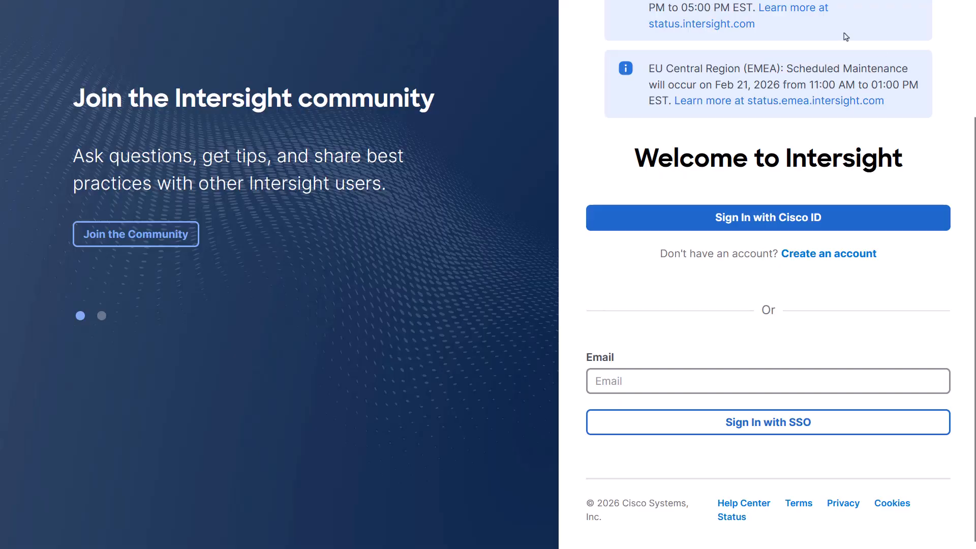
Sign in to Intersight using a Cisco ID
click(769, 214)
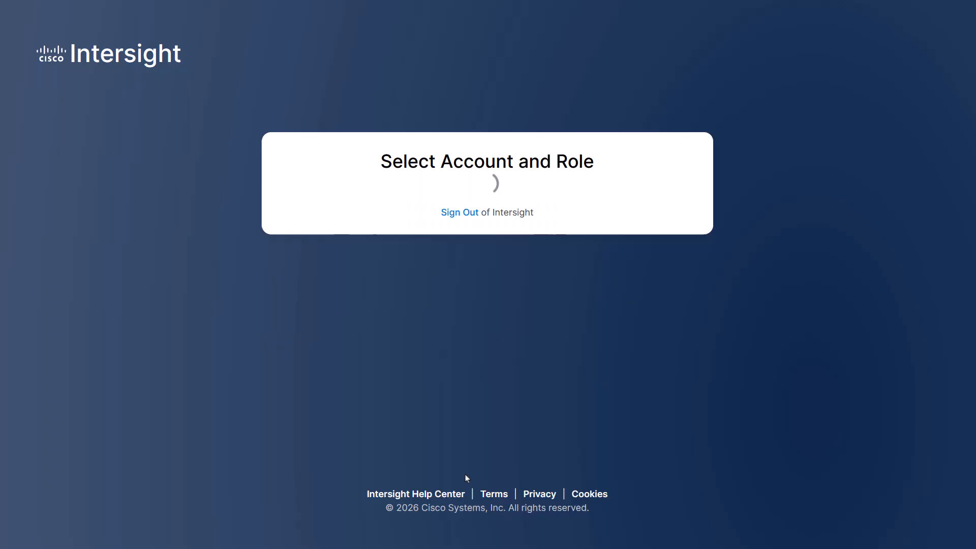
Choose the account and open the Policies list under Configure
click(454, 384)
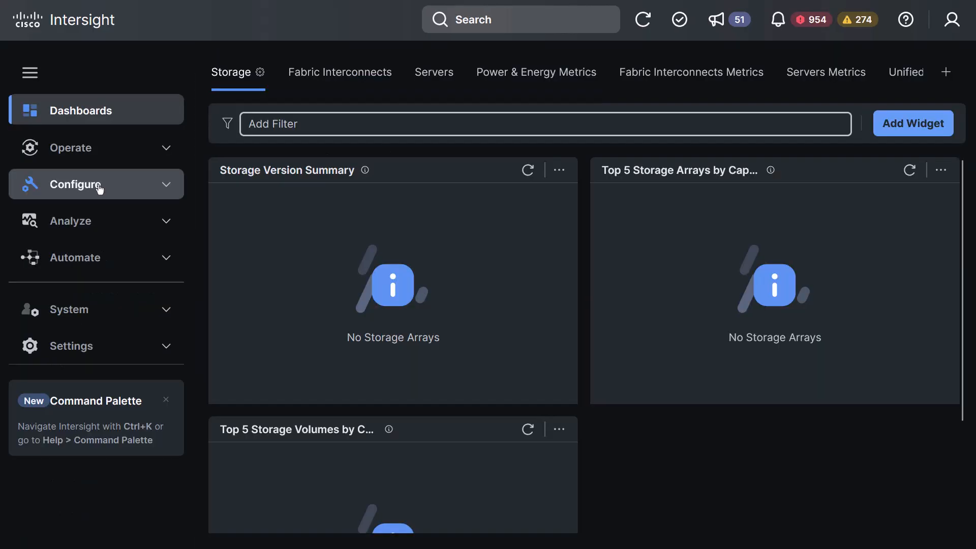
click(100, 188)
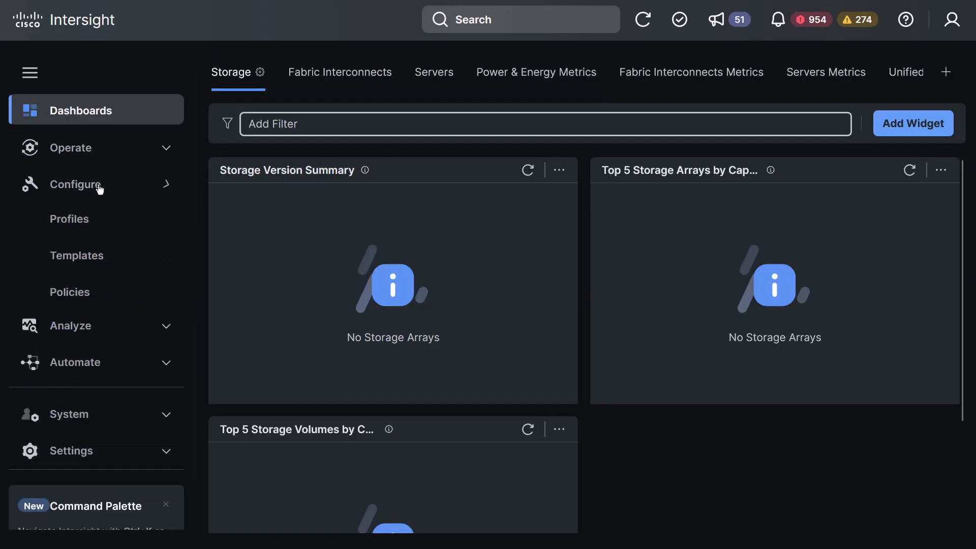
click(74, 299)
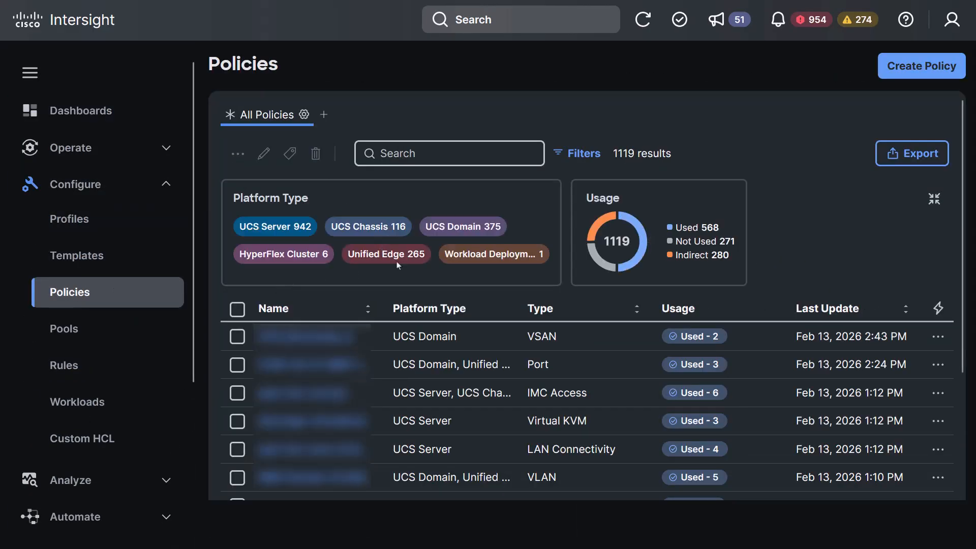
Begin a new policy of type VLAN
click(916, 67)
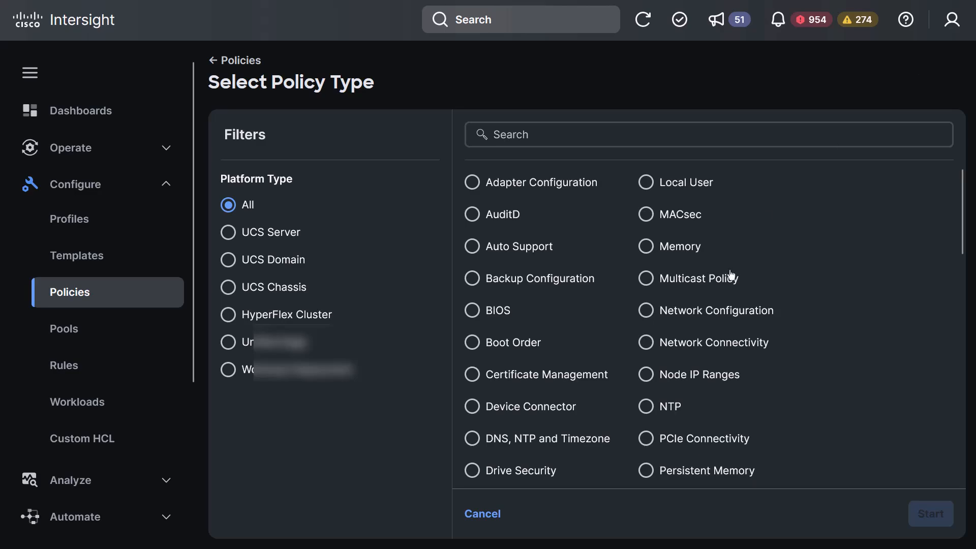
scroll(728, 276, down, 5)
scroll(727, 277, down, 10)
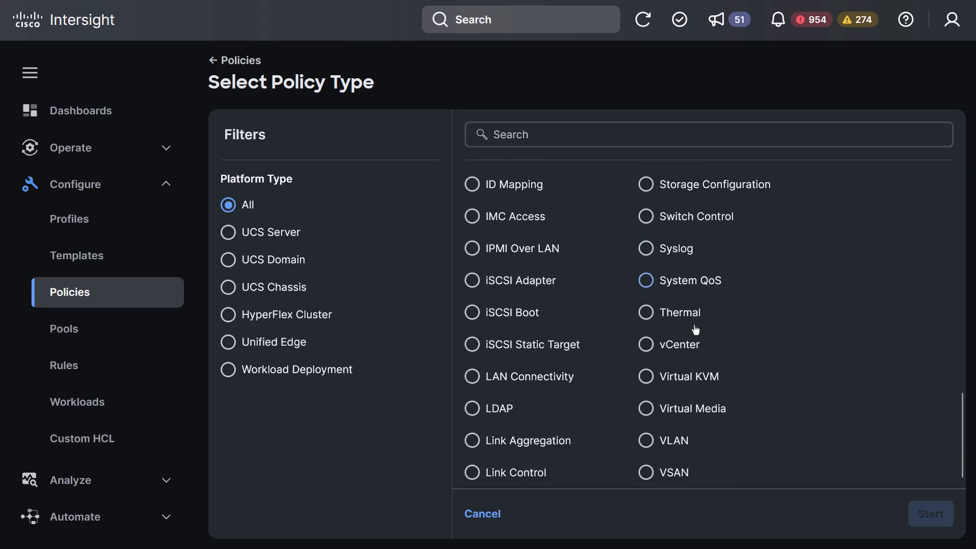
click(656, 441)
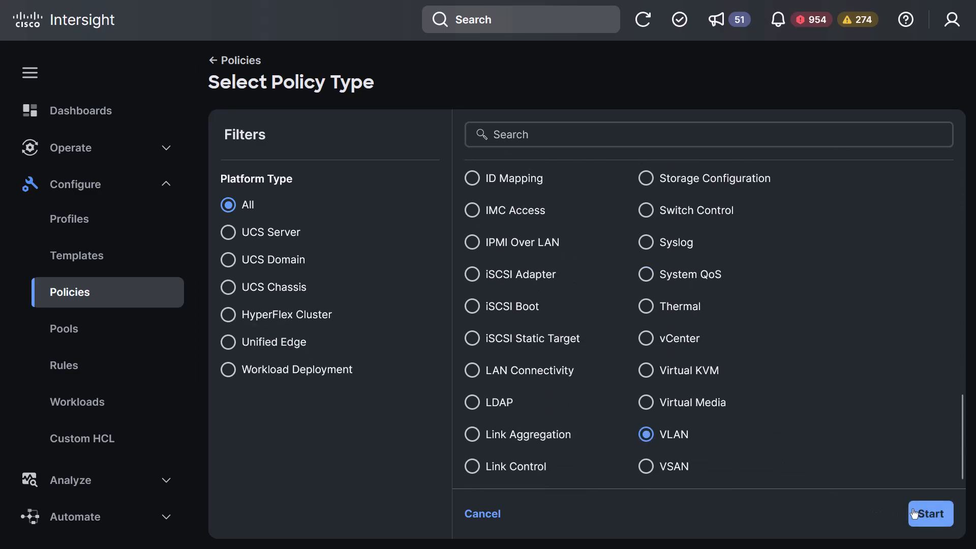
click(915, 514)
Name the VLAN policy IMM-VLAN and continue to Policy Details
click(522, 273)
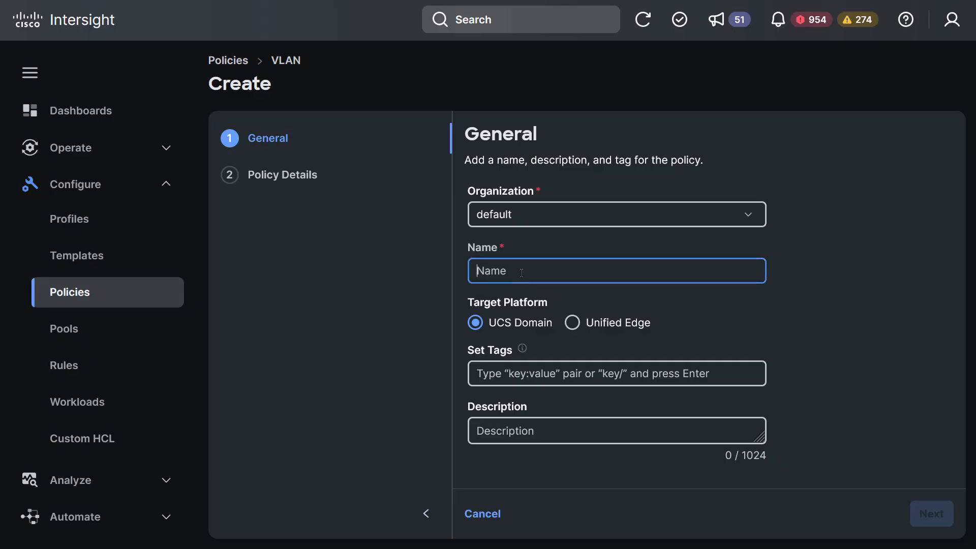
text(IMM-VLAN)
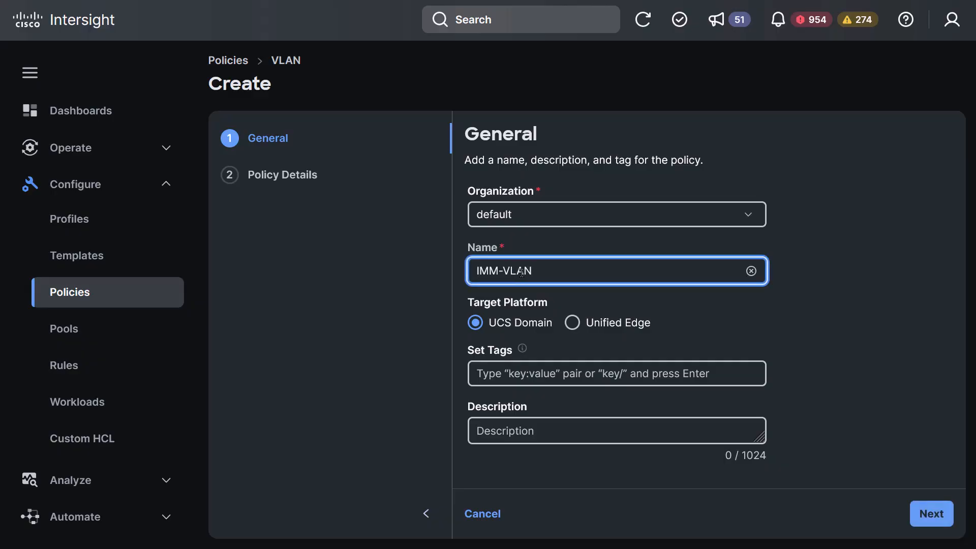
click(933, 519)
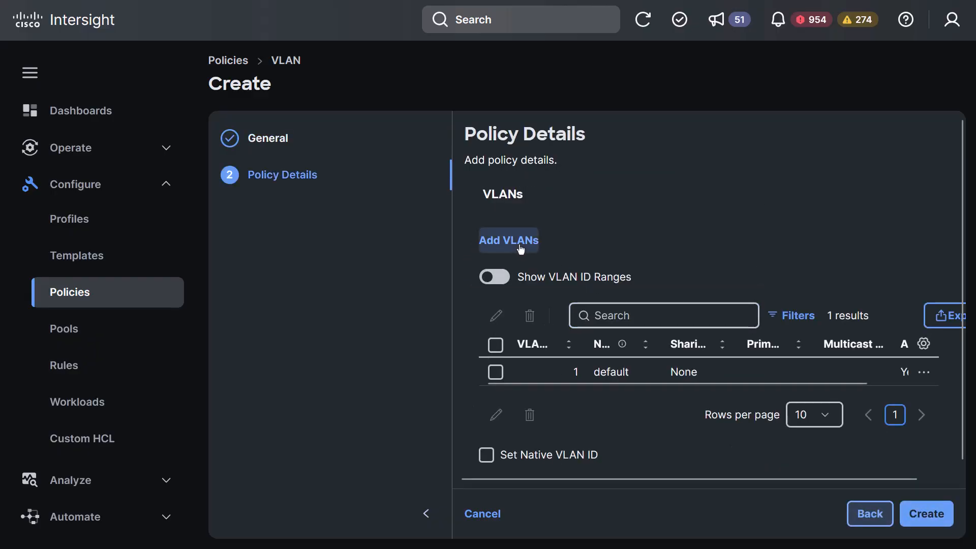
Add PROD VLANs 101-999 with Auto Allow off and a multicast policy
click(521, 249)
click(340, 337)
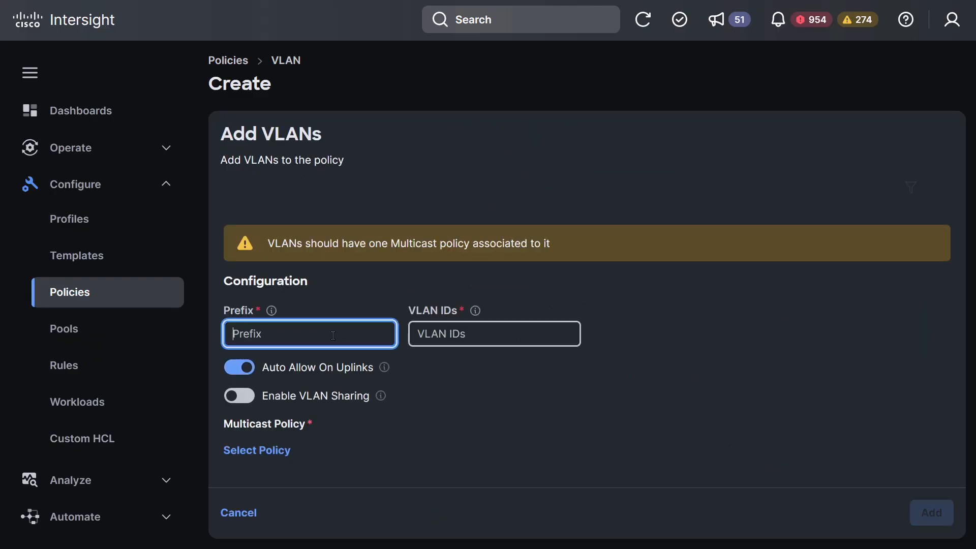
text(PROD)
click(440, 327)
text(101-999)
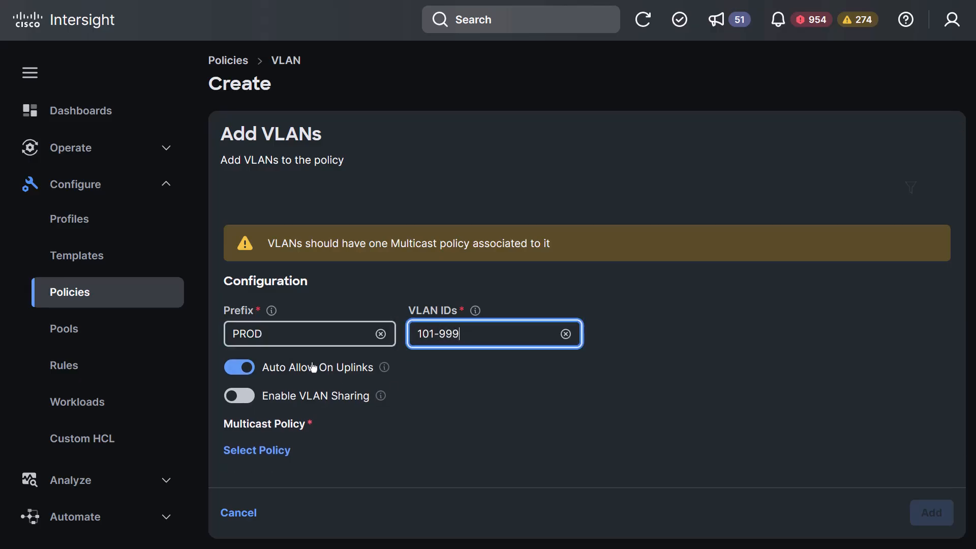
click(238, 368)
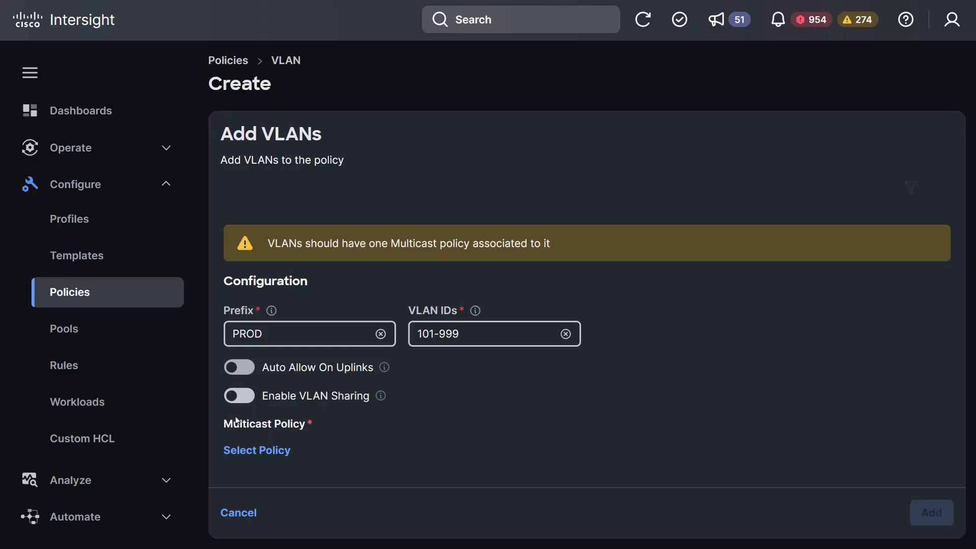
click(241, 454)
click(388, 422)
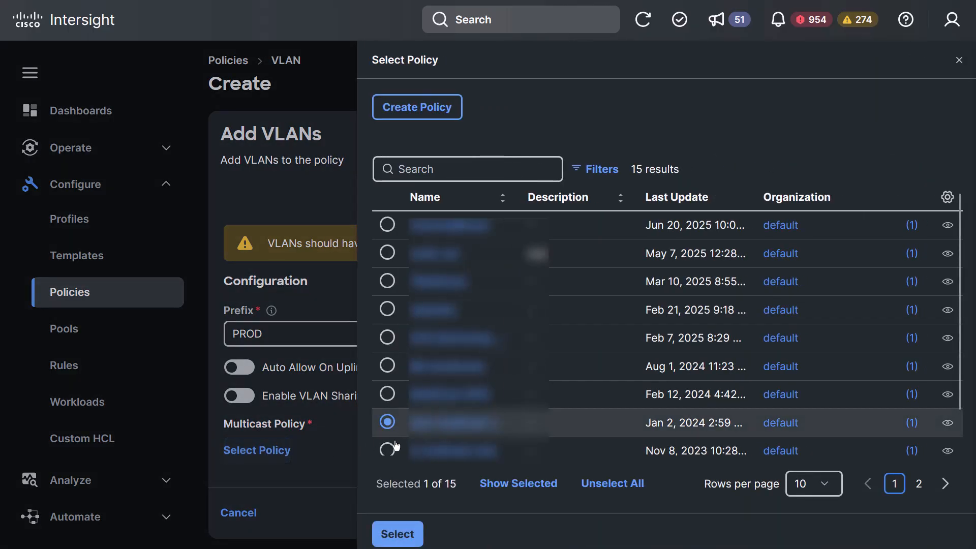
click(397, 533)
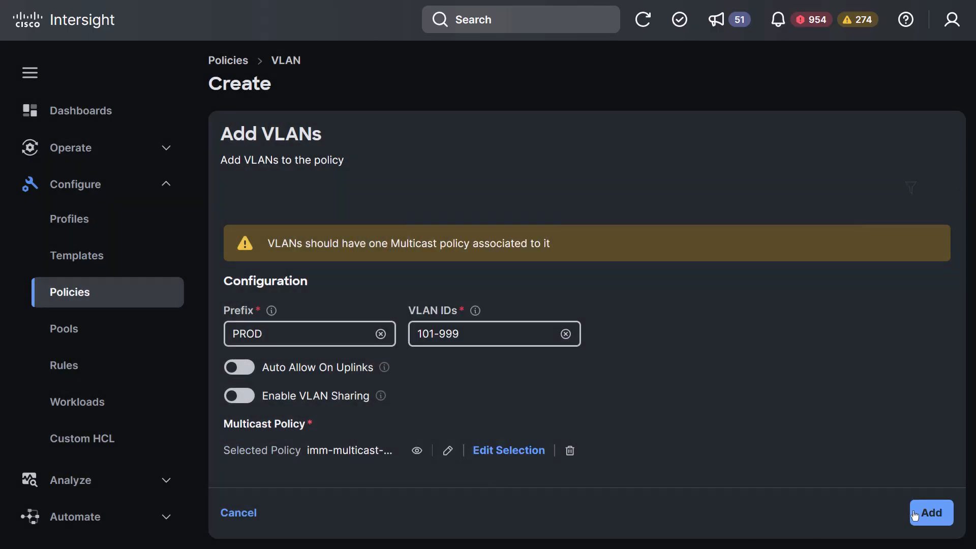
click(916, 514)
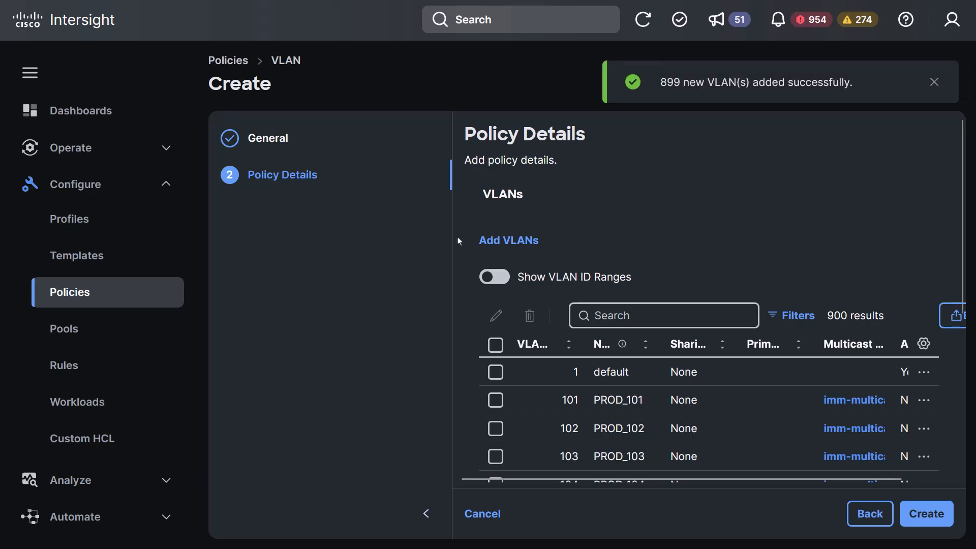
Add DMZ VLANs 20-30 the same way, then create the IMM-VLAN policy
click(490, 241)
click(349, 334)
text(DMZ)
click(465, 334)
text(20-30)
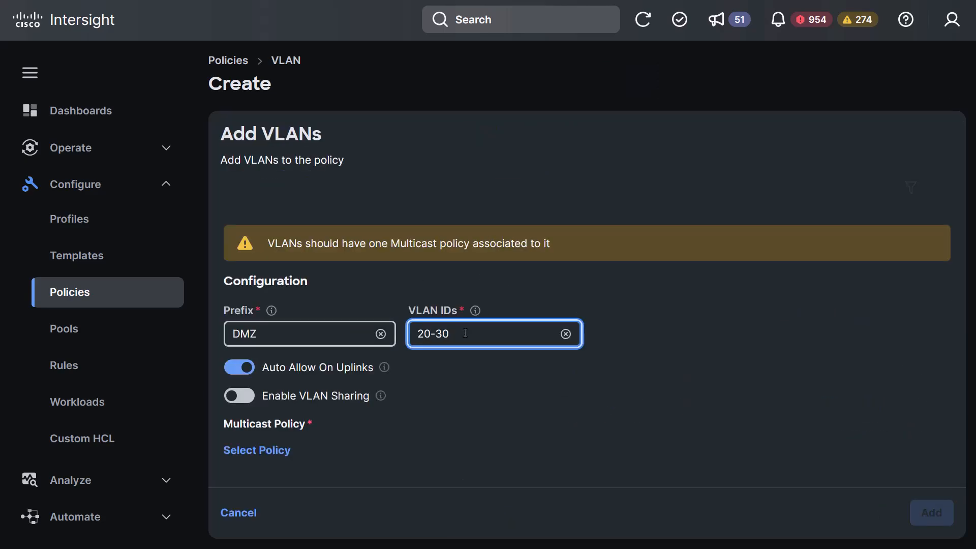
click(239, 367)
click(257, 451)
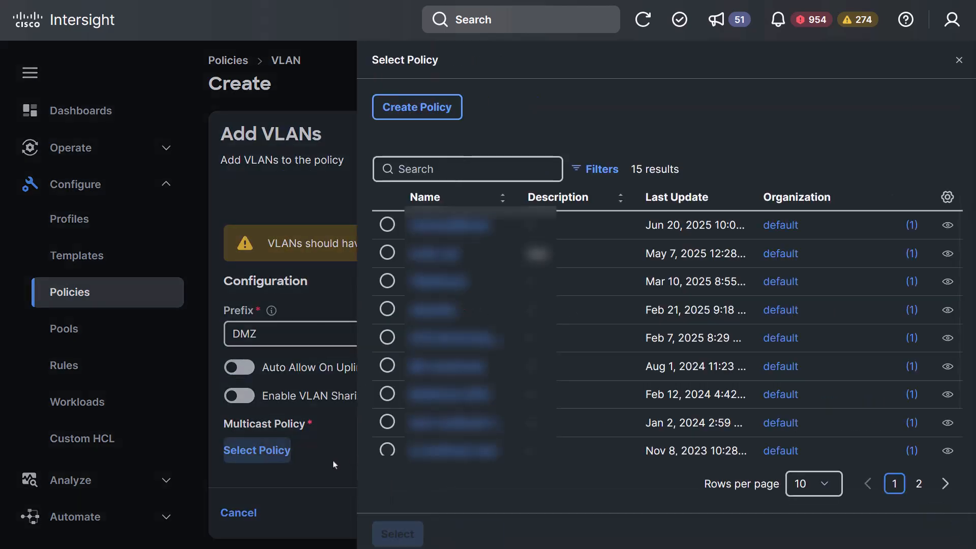
click(387, 422)
click(398, 533)
click(929, 514)
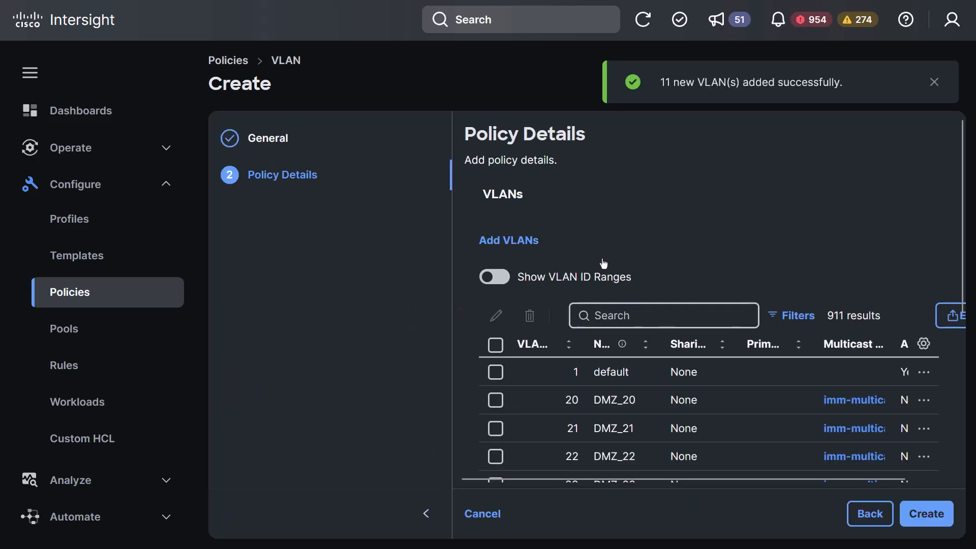
click(930, 514)
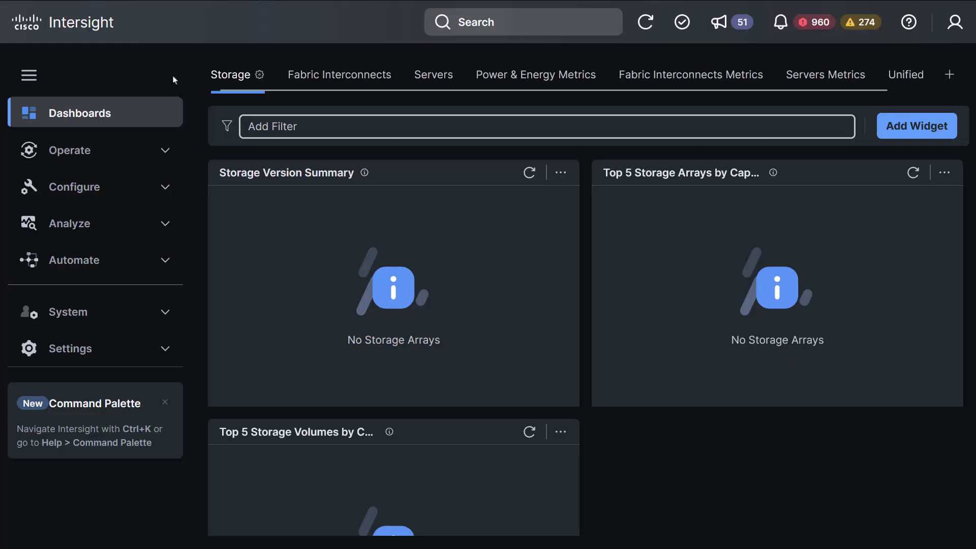
Start a new Ethernet Network Group policy from Configure > Policies
click(96, 192)
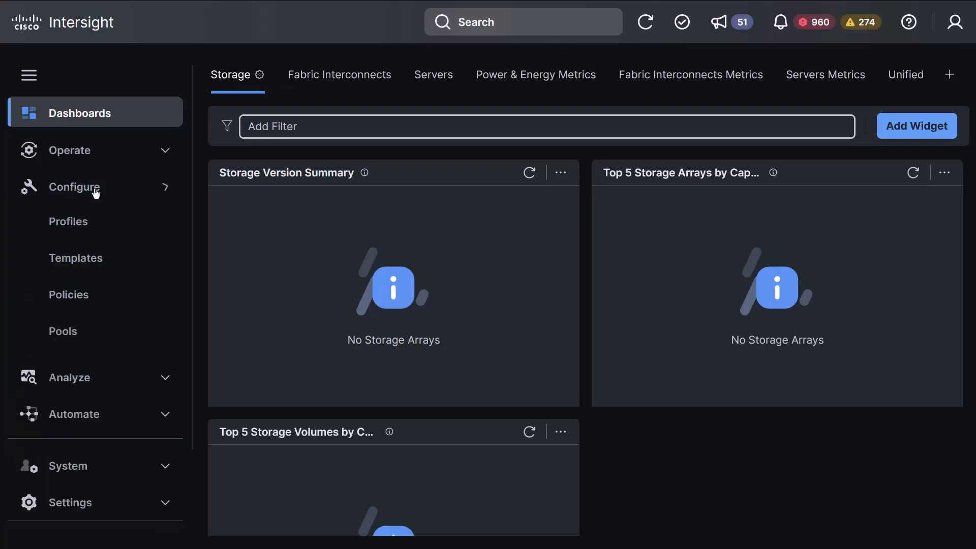
click(74, 300)
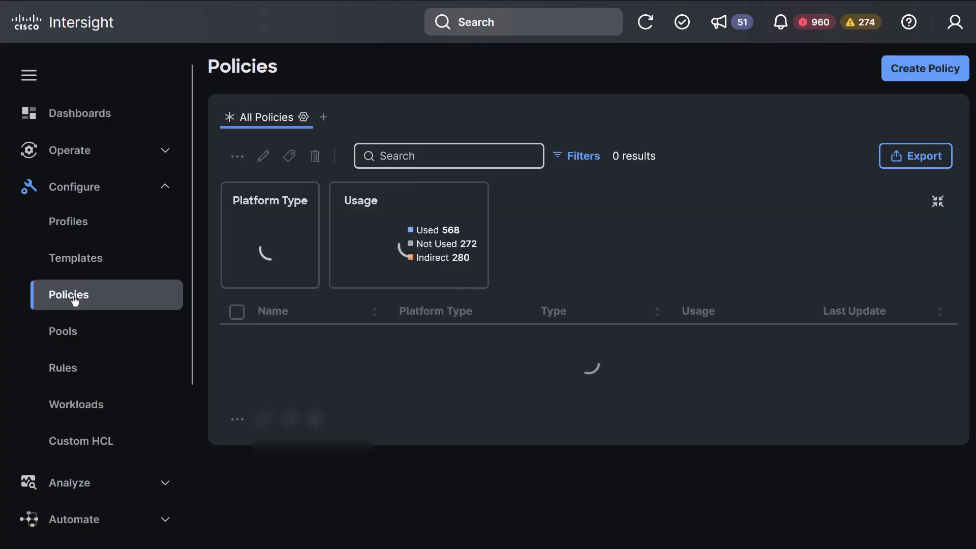
click(913, 78)
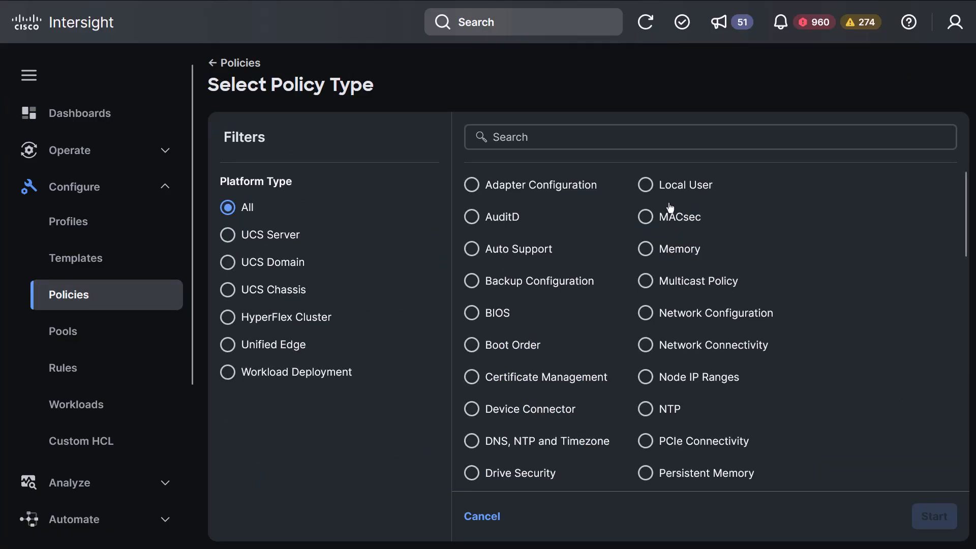
scroll(573, 329, down, 8)
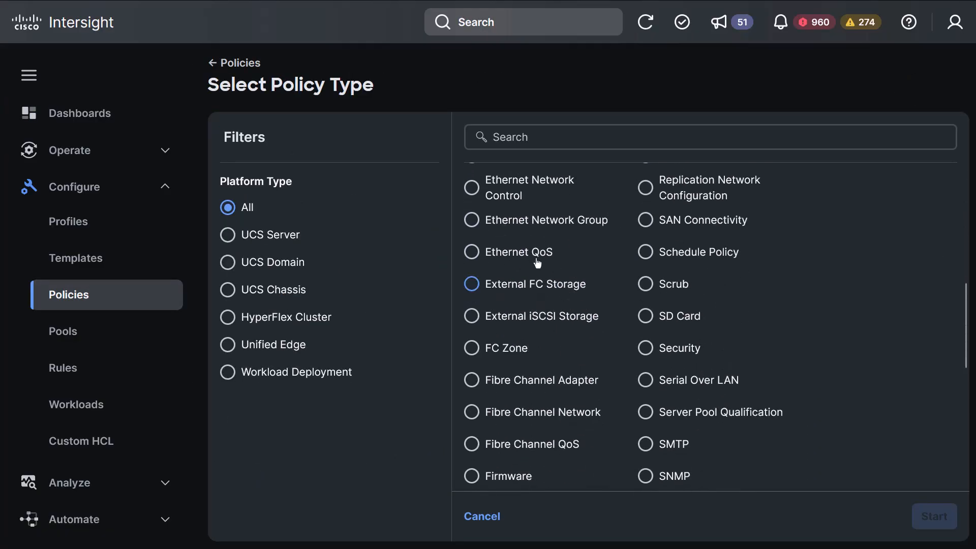
click(534, 222)
click(932, 516)
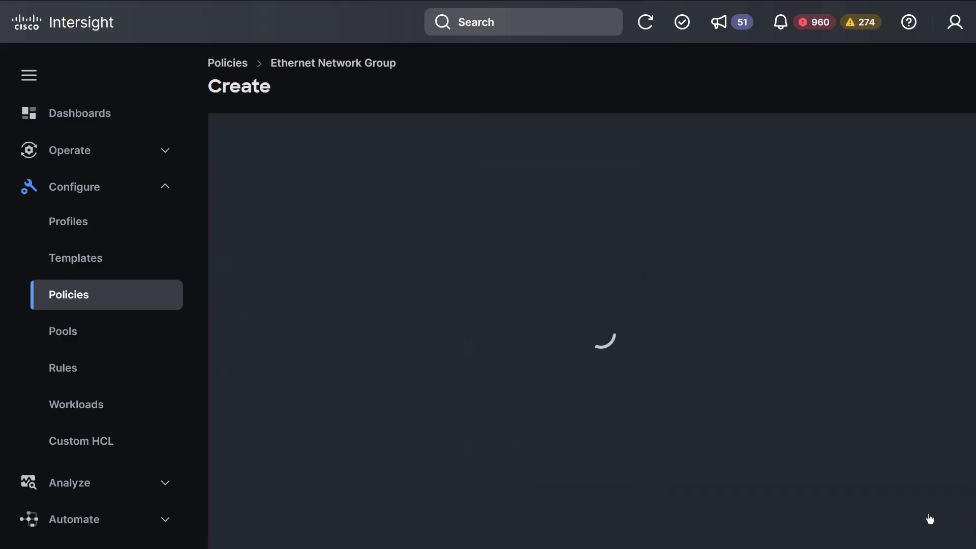
Name it PROD_ENG, allow VLANs 1 and 101-999, create it, and start another policy
click(513, 277)
text(PROD_ENG)
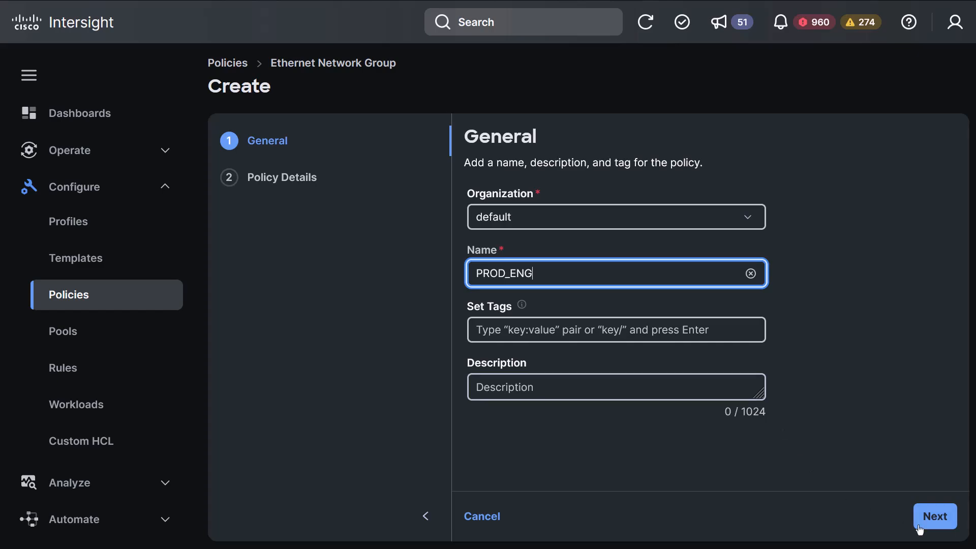
click(935, 516)
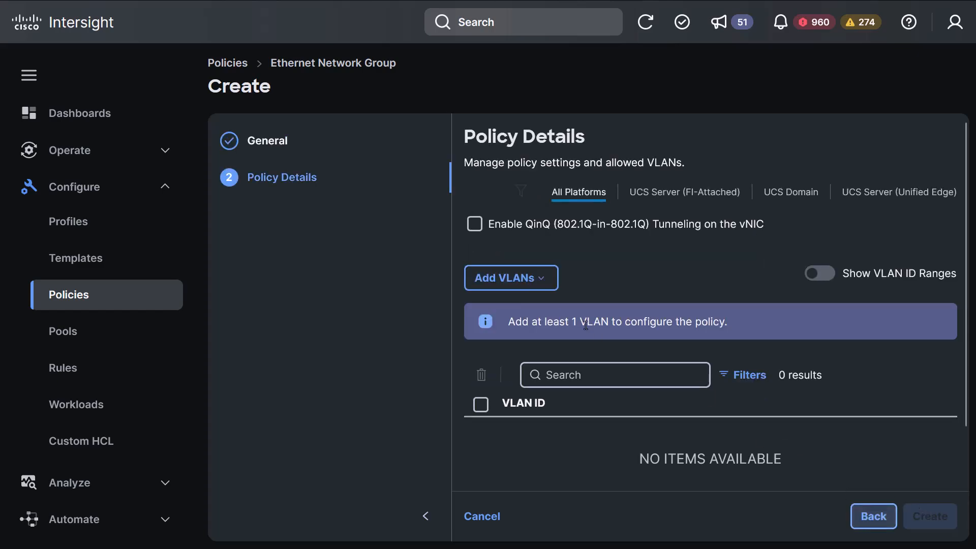
click(532, 292)
click(524, 308)
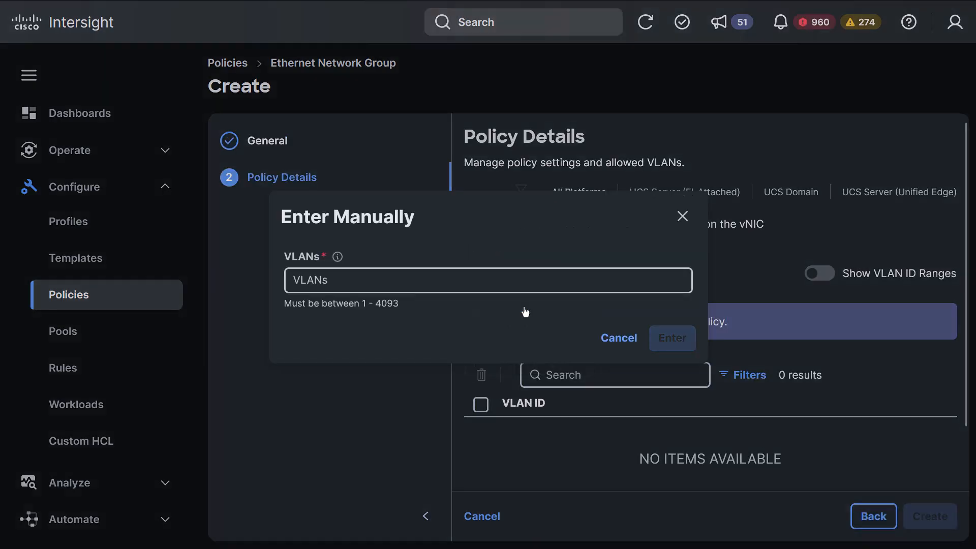
text(1, 101-999)
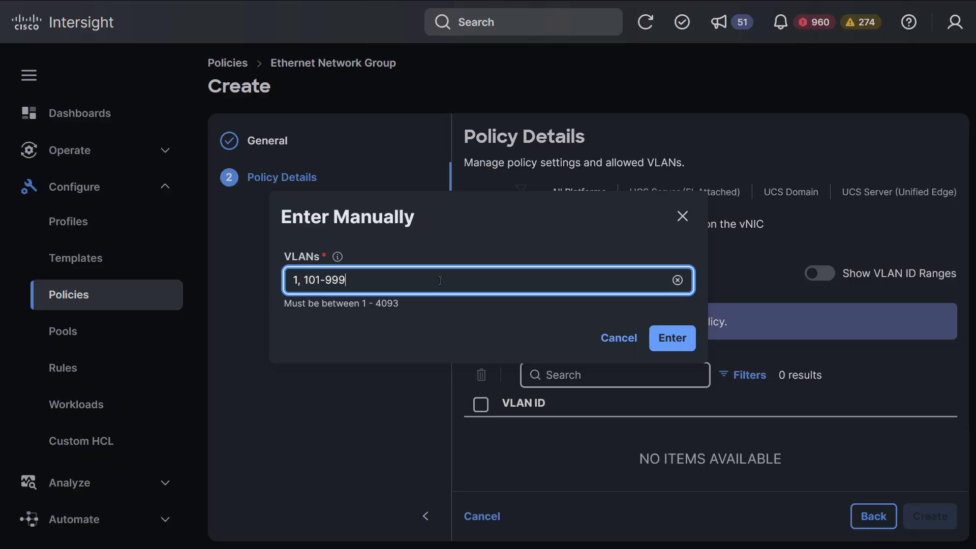
click(679, 340)
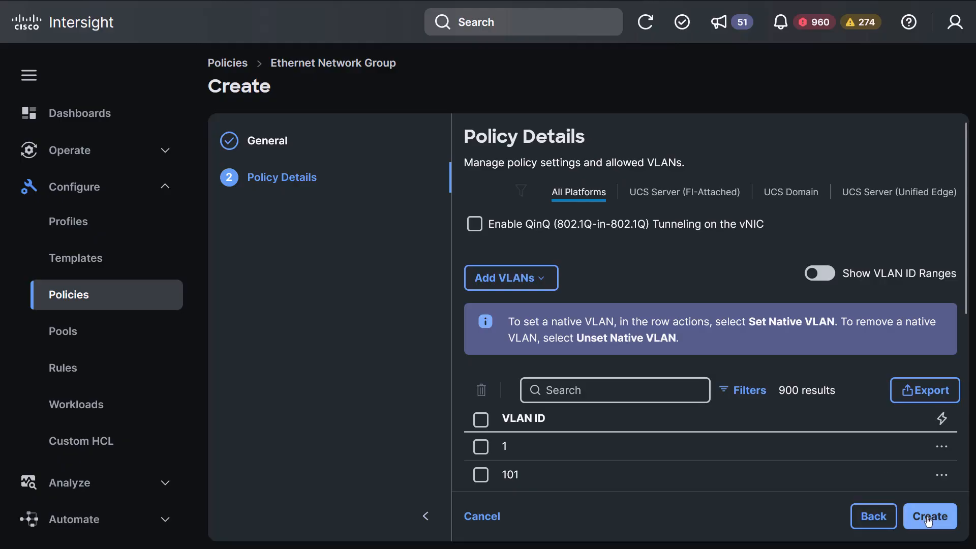
click(928, 520)
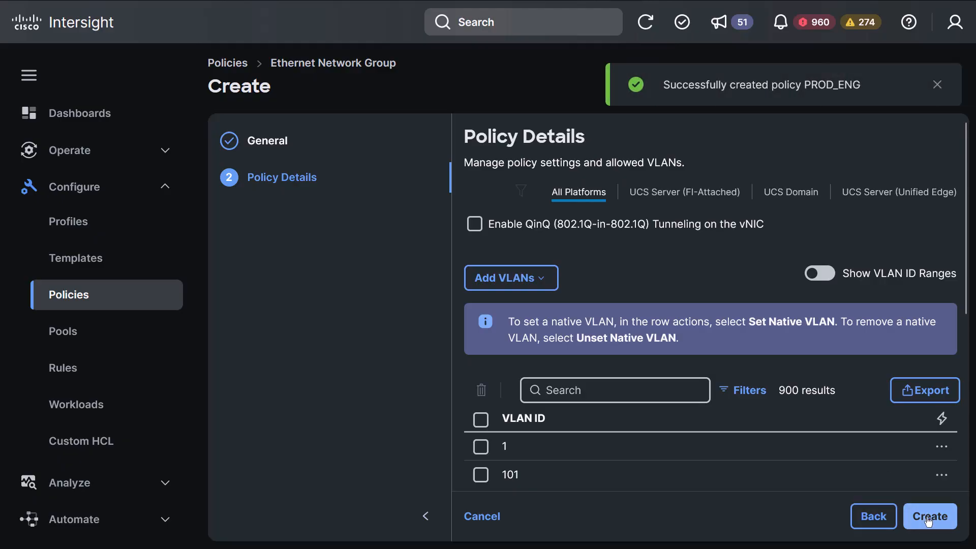
click(926, 71)
Start an Ethernet Network Group policy named DMZ_ENG
scroll(585, 285, down, 5)
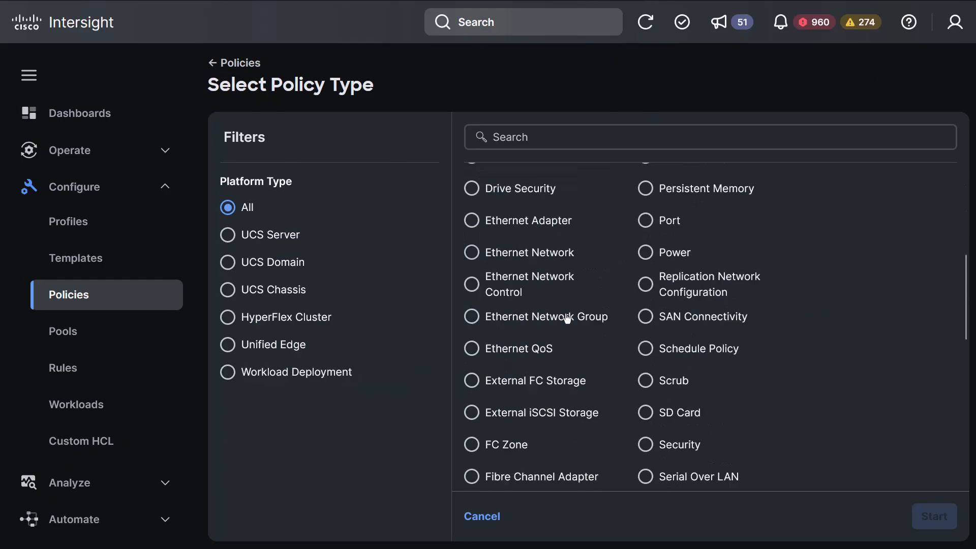
click(529, 300)
click(935, 517)
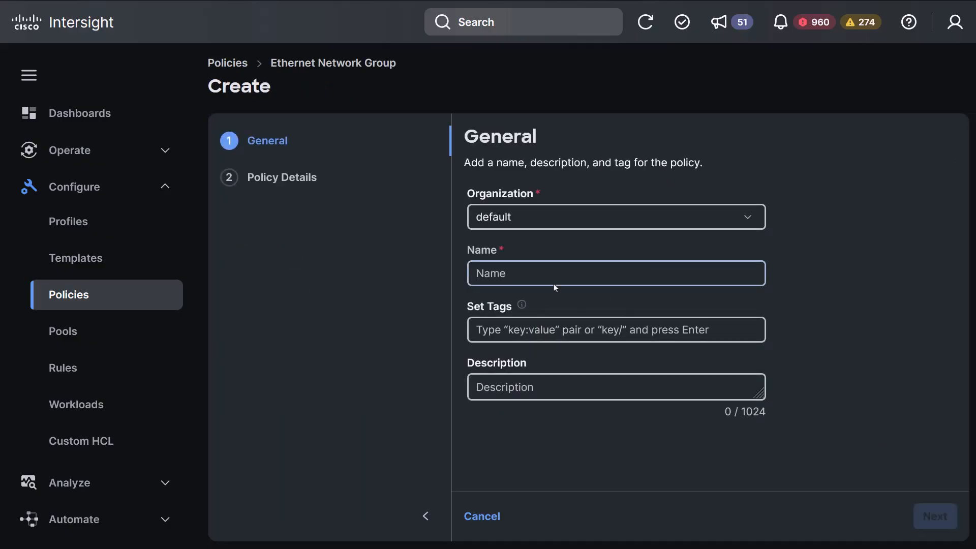
click(548, 276)
text(DMZ_ENG)
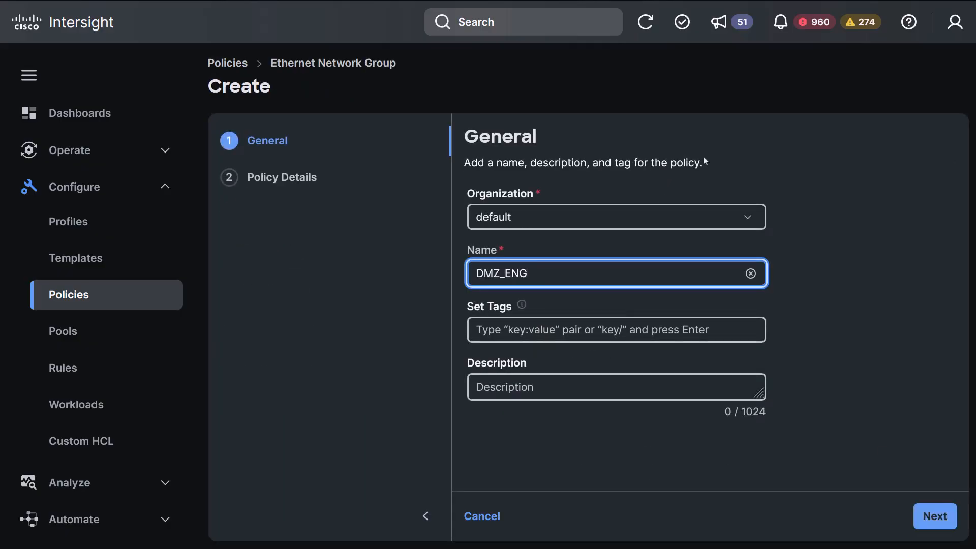
click(936, 516)
Manually allow VLANs 1 and 20-30 and create the DMZ_ENG policy
click(508, 278)
click(500, 307)
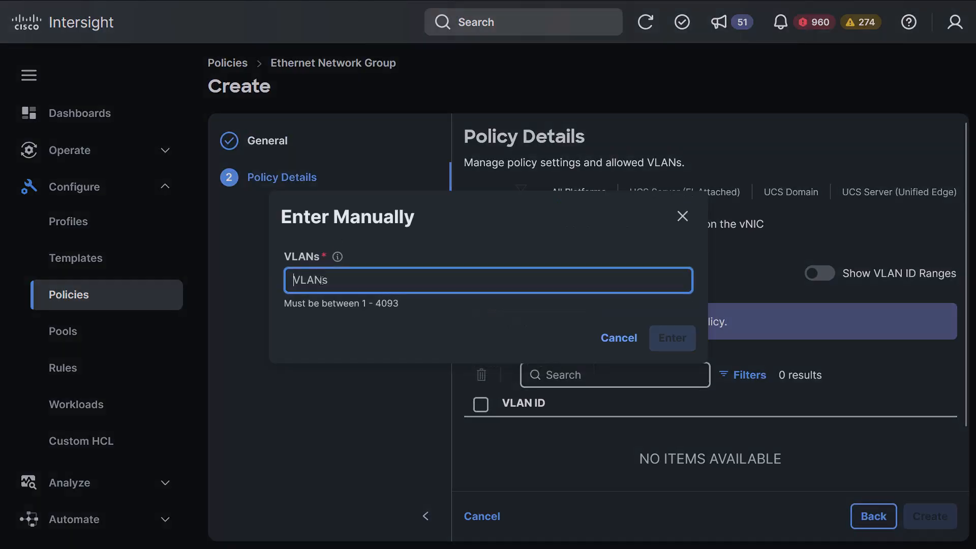
text(1, 20-30)
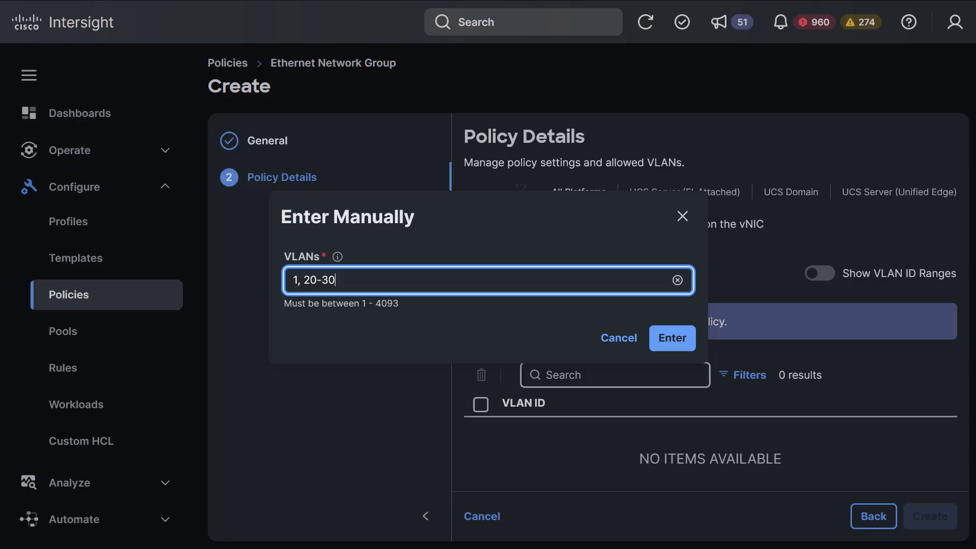
click(674, 338)
click(923, 517)
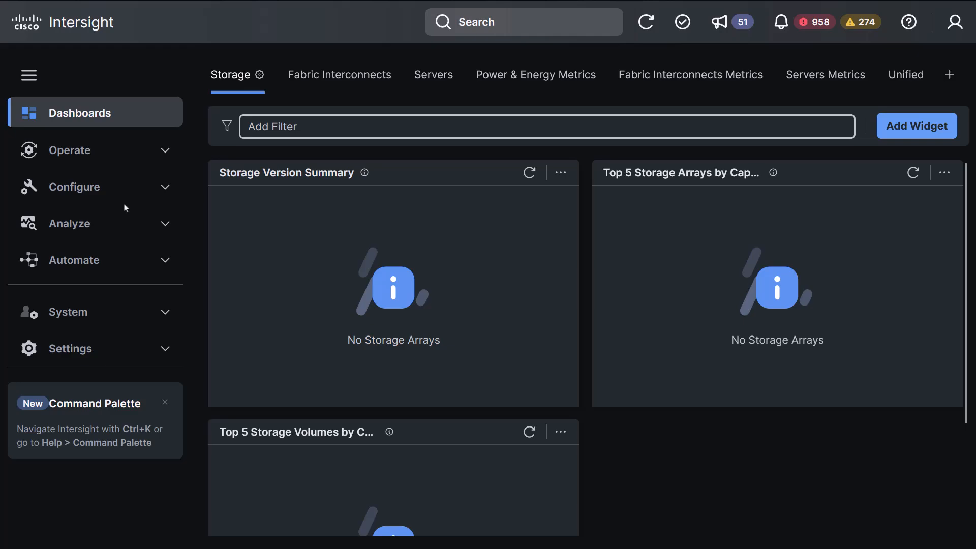
From Configure > Policies, pick Port as the new policy type
click(96, 191)
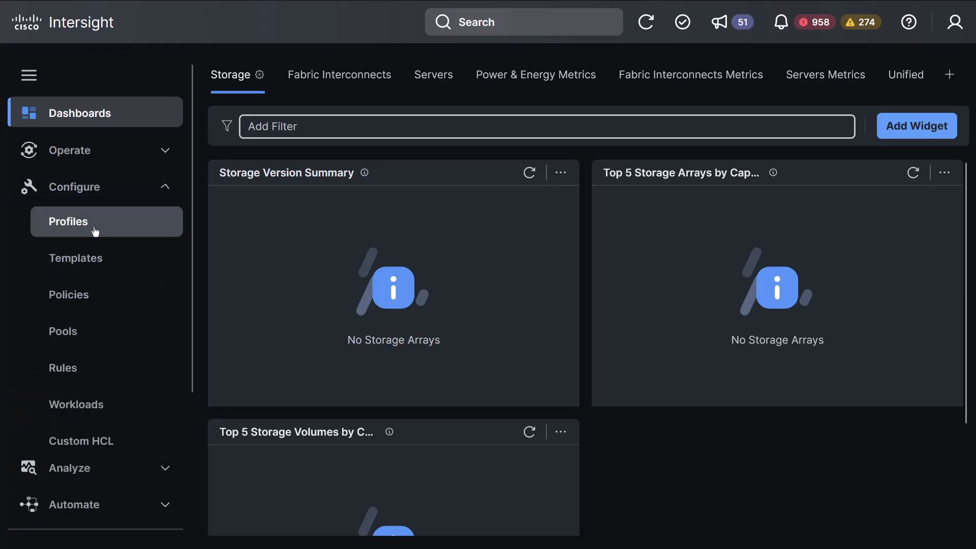
click(78, 304)
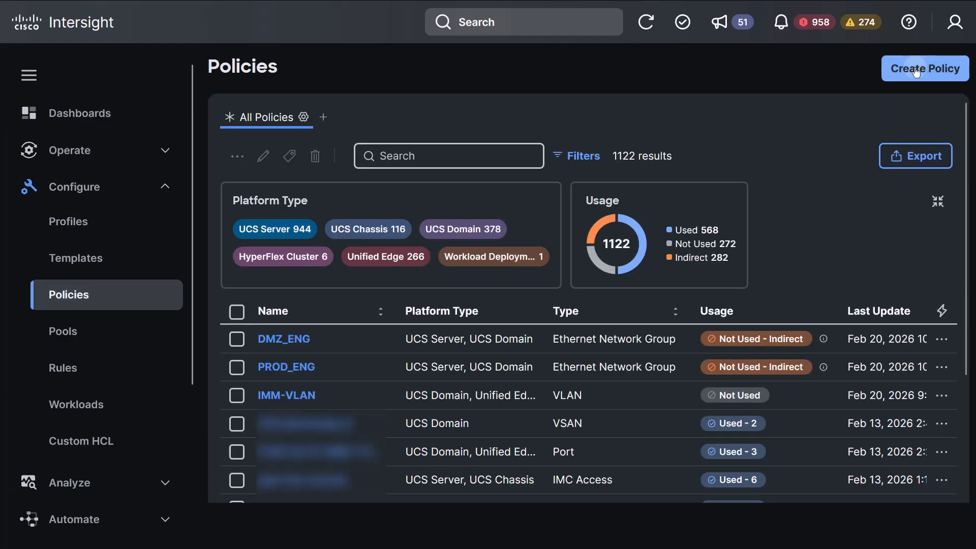
click(906, 77)
scroll(590, 297, down, 8)
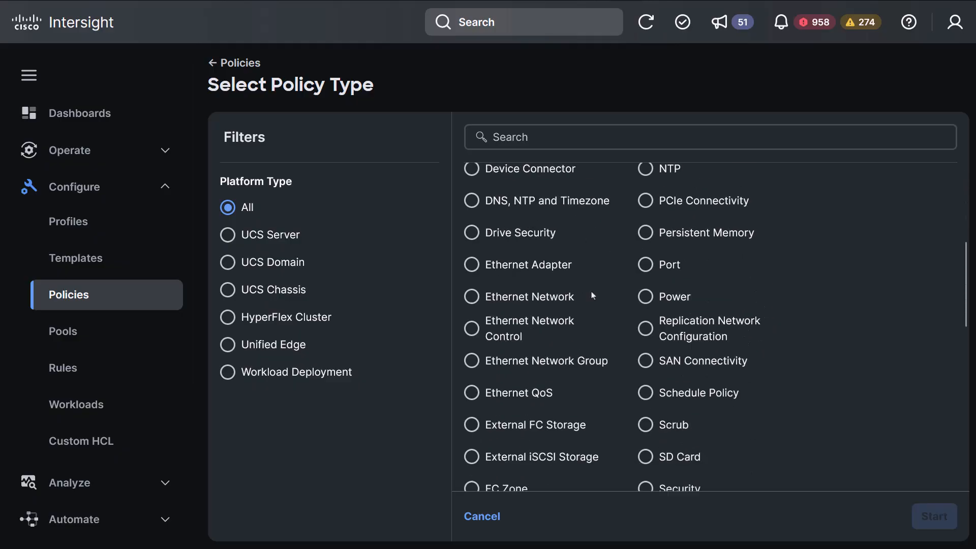
scroll(619, 267, up, 3)
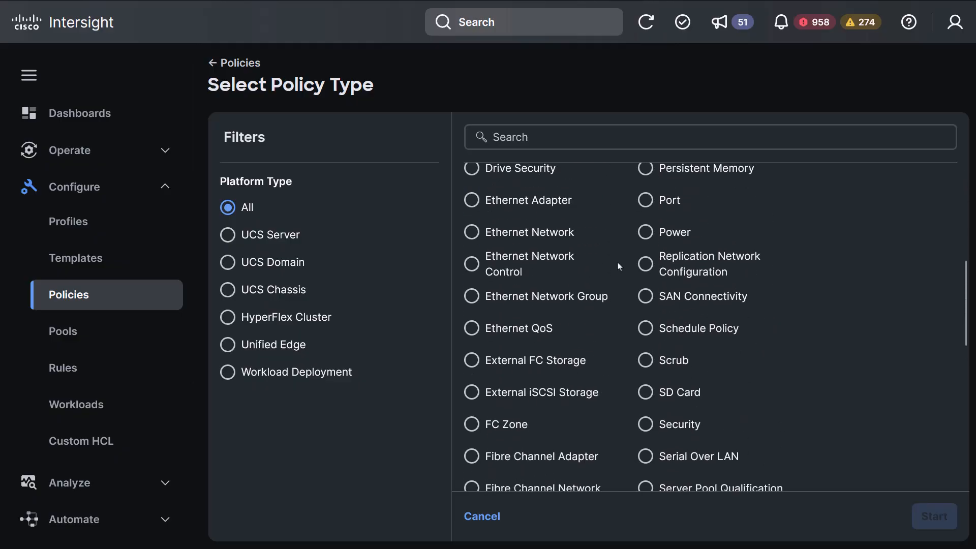
click(652, 205)
Name the Port policy DJL2_PORT, keeping default unified port and breakout settings
click(937, 524)
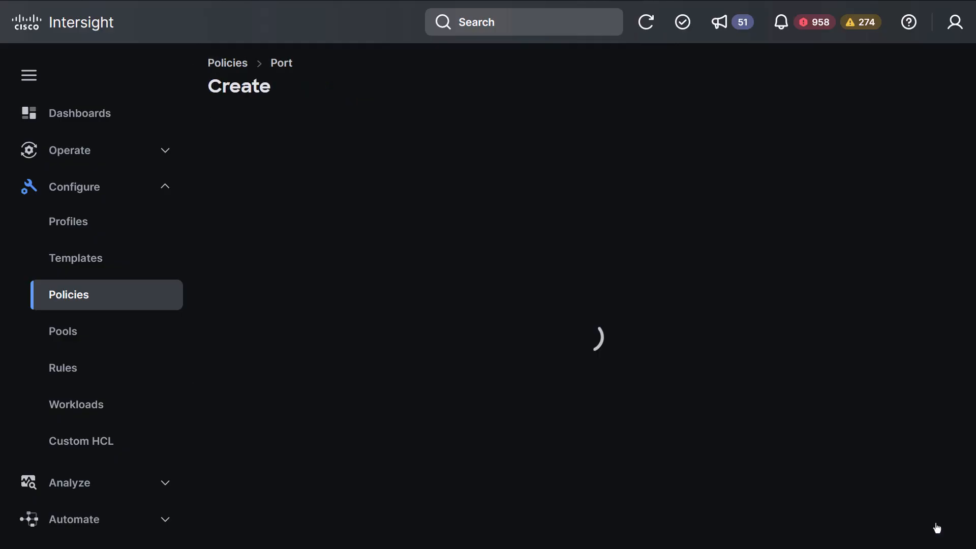
click(591, 273)
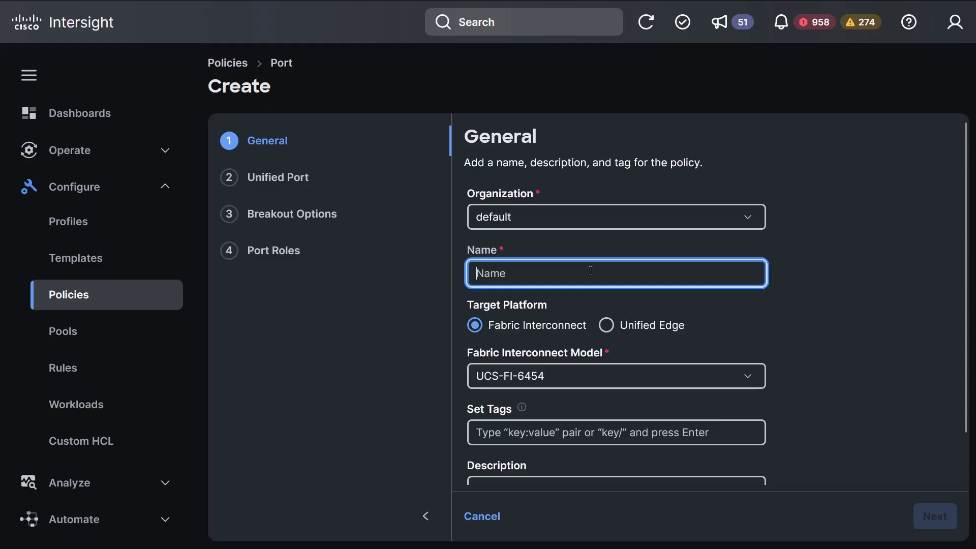
text(DJL2_PORT)
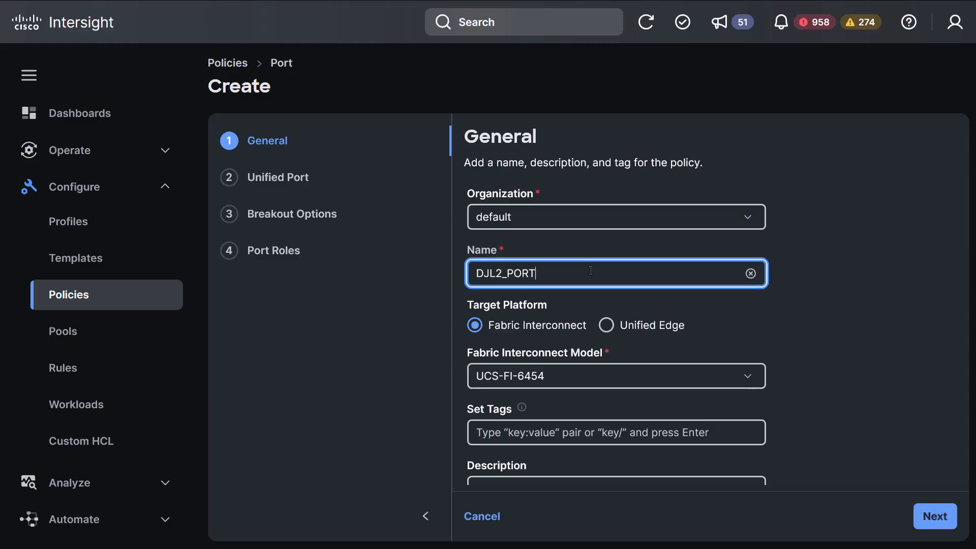
click(934, 518)
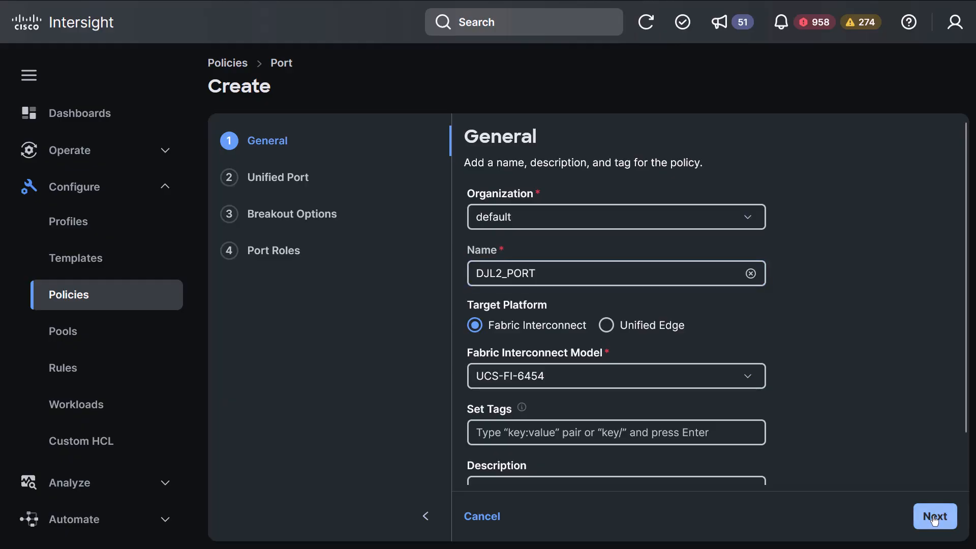
scroll(837, 306, down, 1)
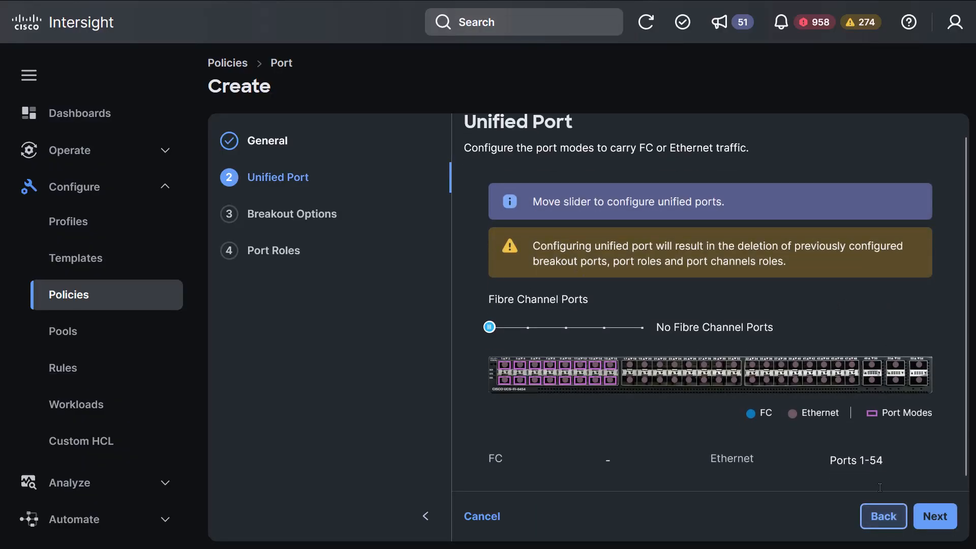
click(930, 523)
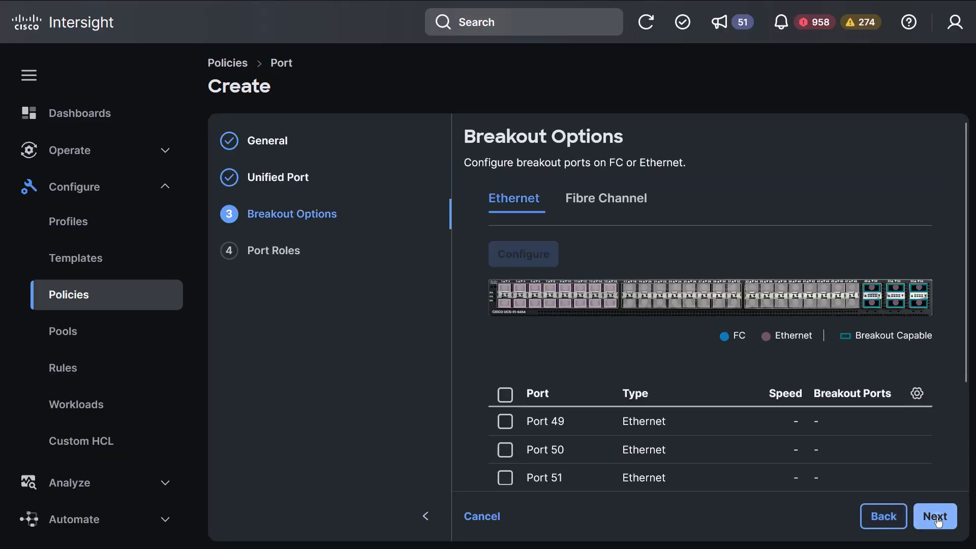
click(937, 519)
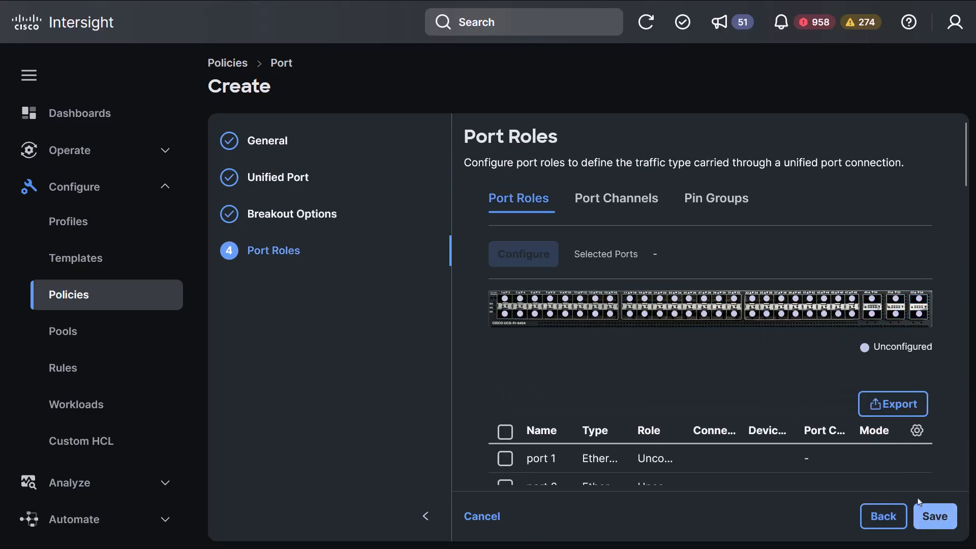
Save port 51 as an Ethernet Uplink using the DMZ_ENG network group policy
click(896, 302)
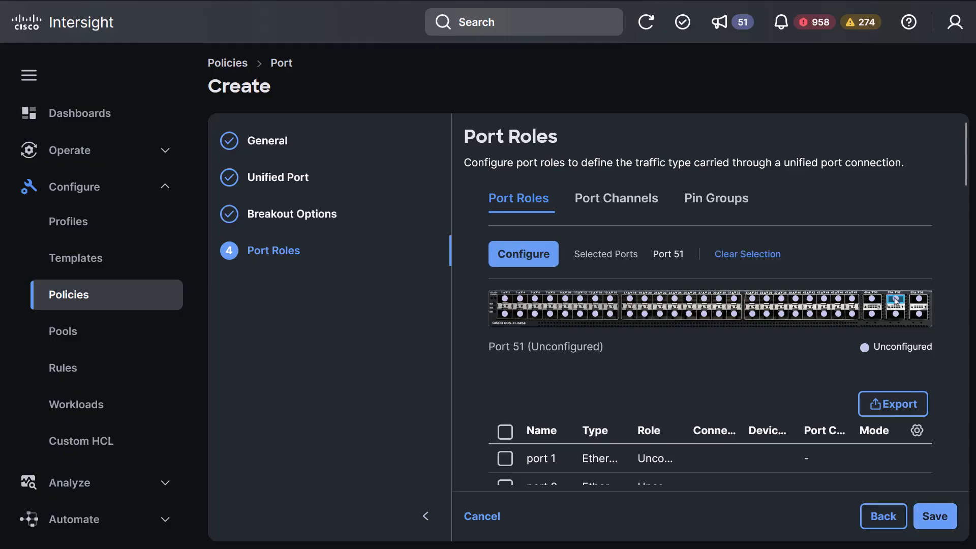
click(524, 257)
click(414, 286)
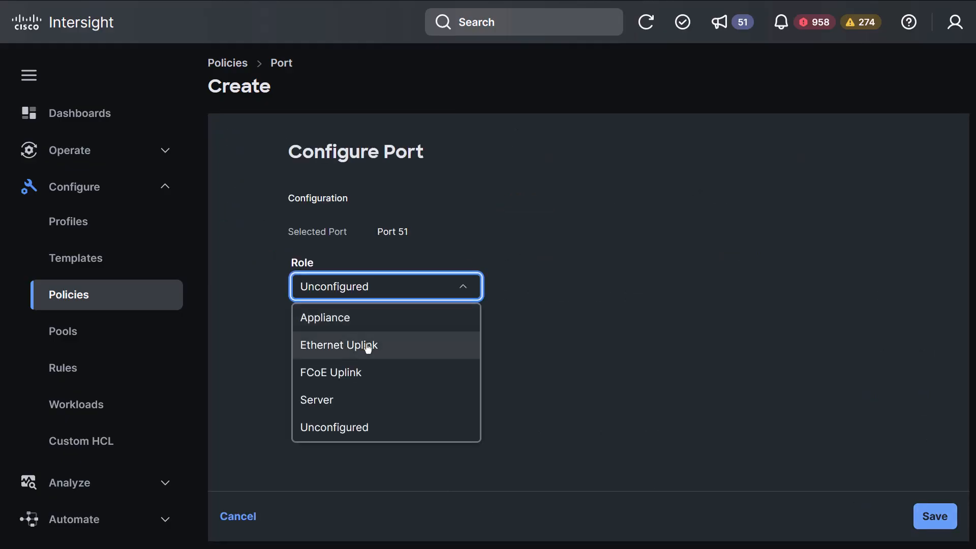
click(374, 341)
scroll(530, 288, down, 3)
click(357, 306)
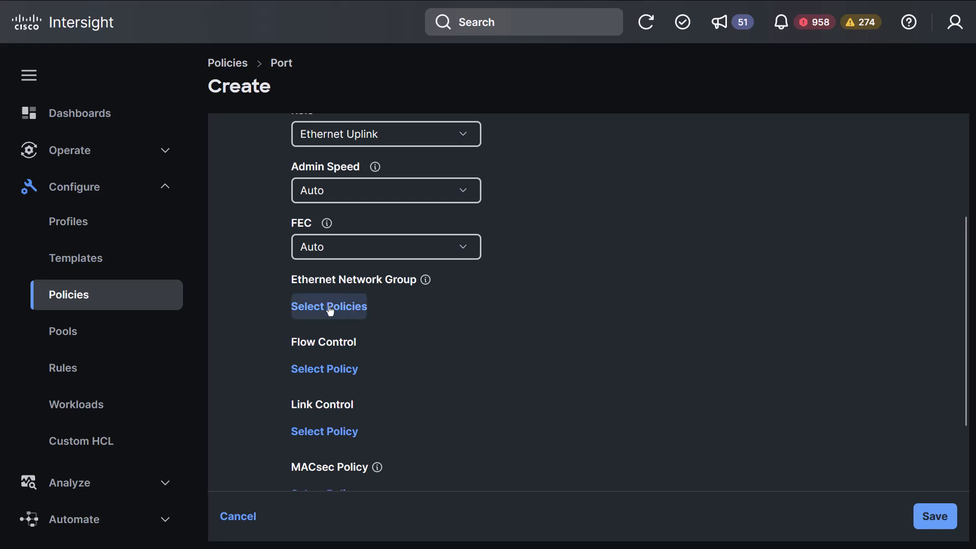
click(391, 281)
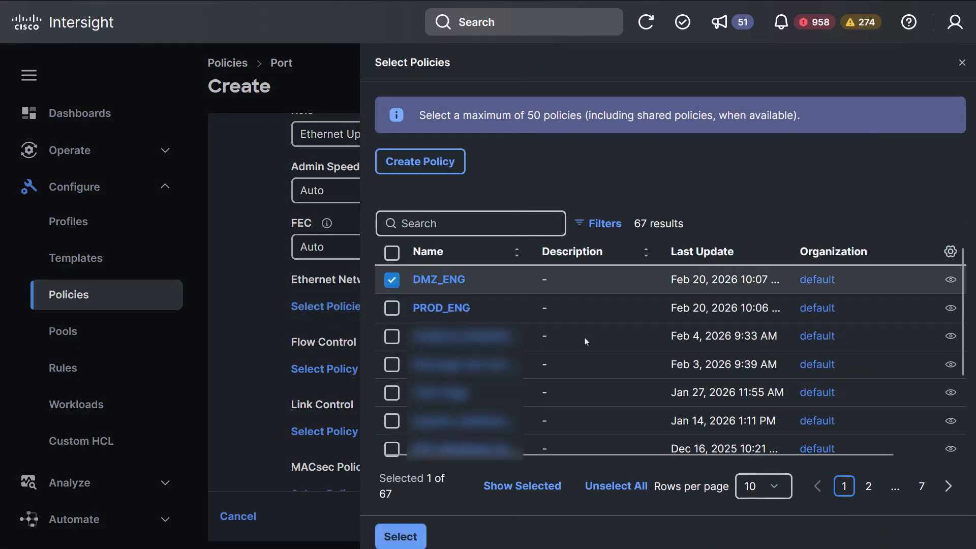
click(402, 540)
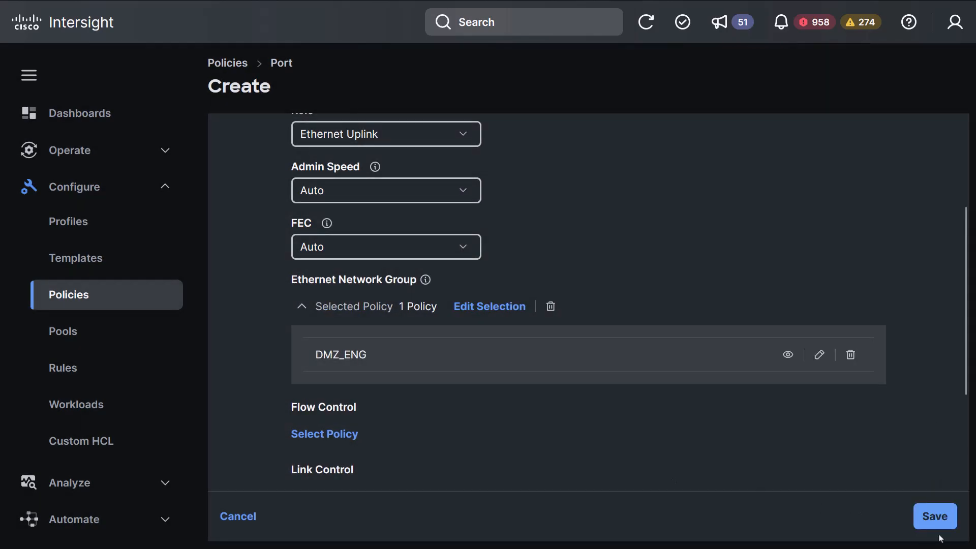
click(942, 521)
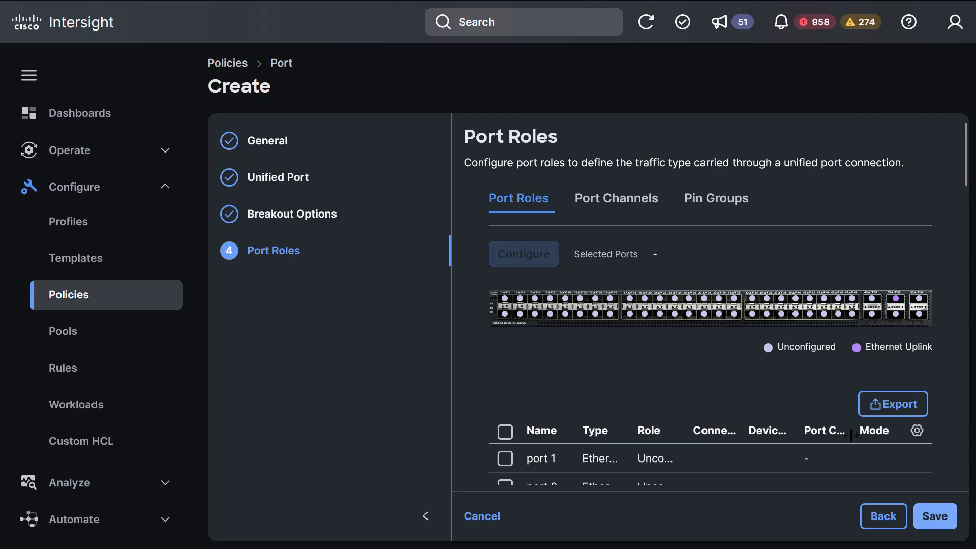
Set port 52 as an Ethernet Uplink with PROD_ENG, then save the DJL2_PORT policy
click(897, 315)
click(511, 257)
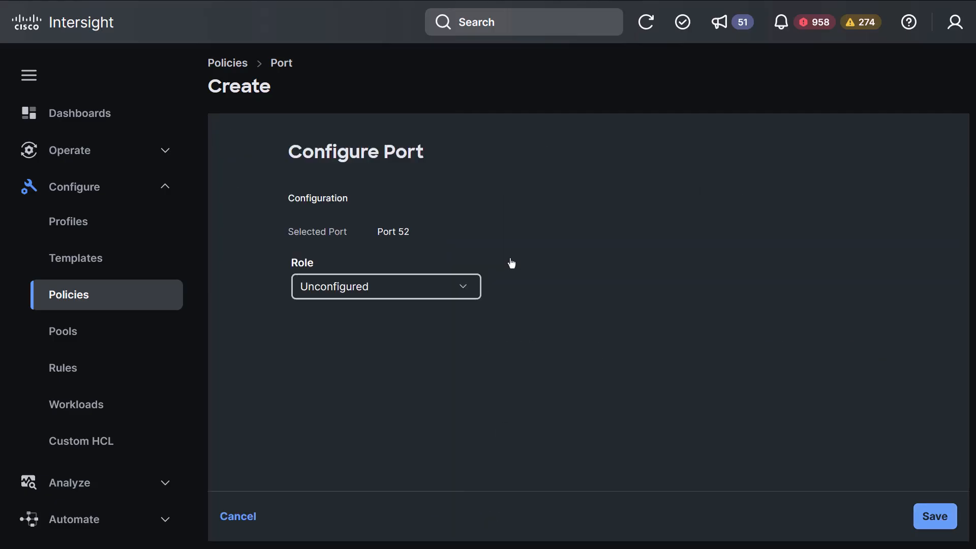
click(404, 289)
click(382, 342)
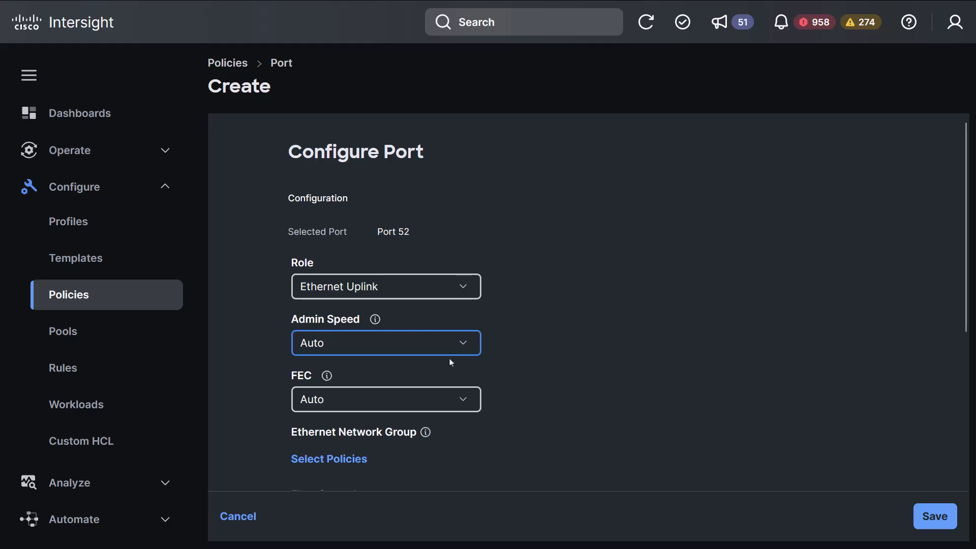
scroll(356, 406, down, 2)
click(339, 385)
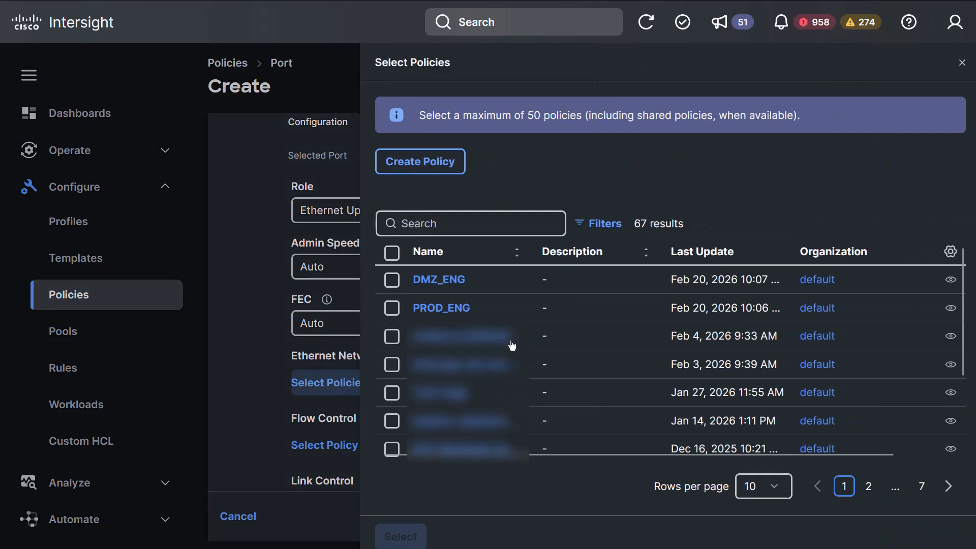
click(392, 308)
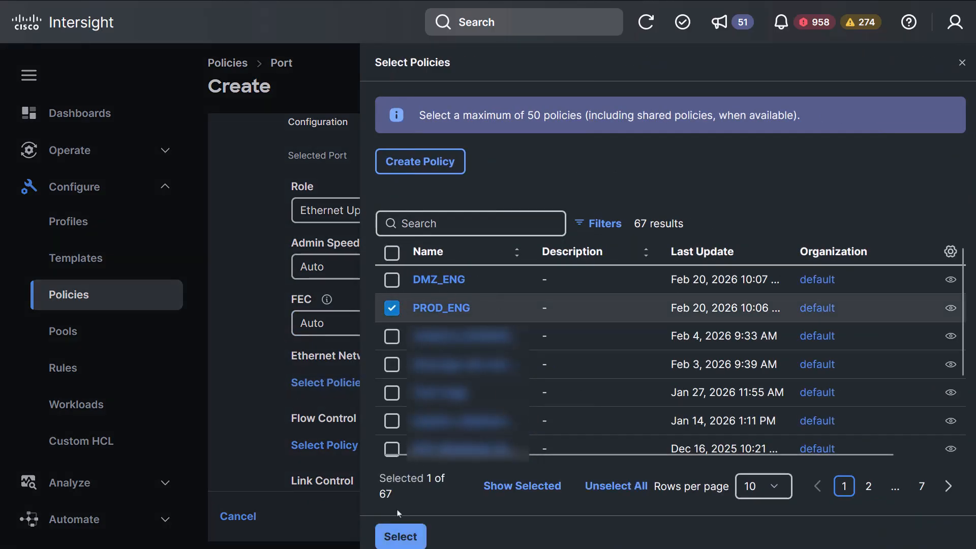
click(400, 535)
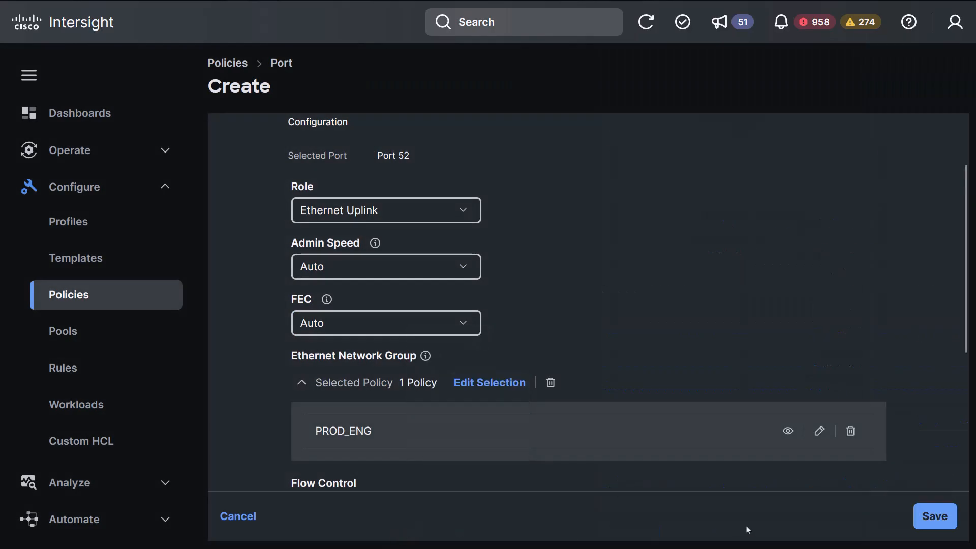
click(937, 517)
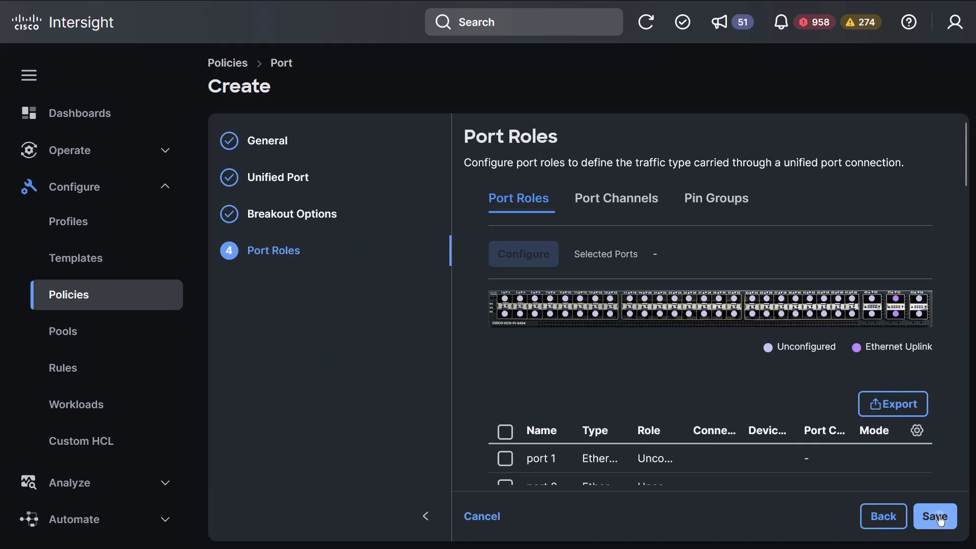
click(940, 519)
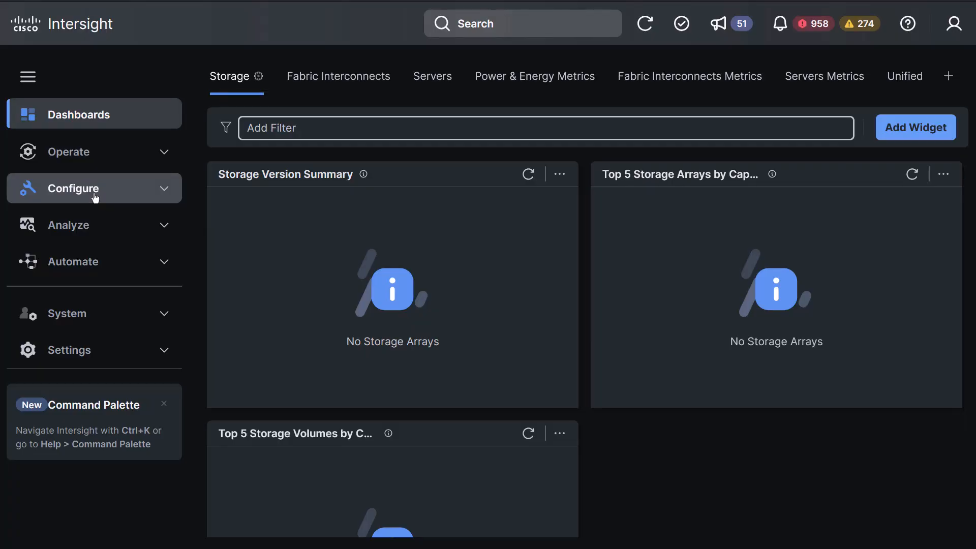
Start creating a UCS Domain Profile from Configure > Profiles
click(95, 196)
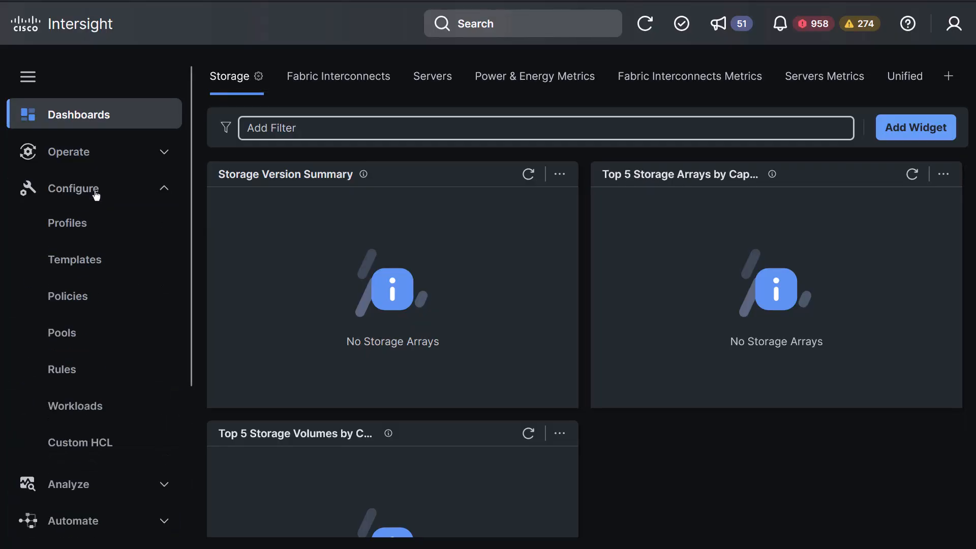
click(85, 228)
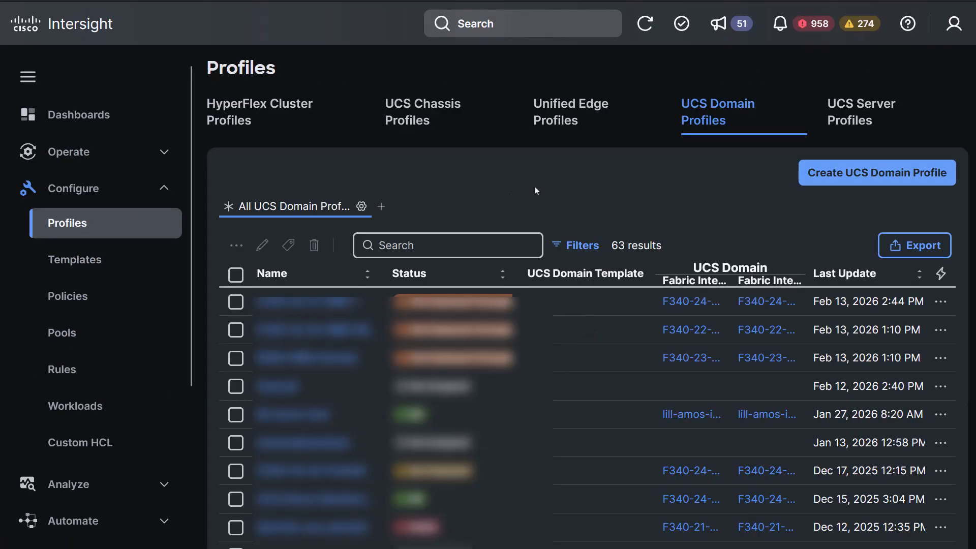
click(850, 175)
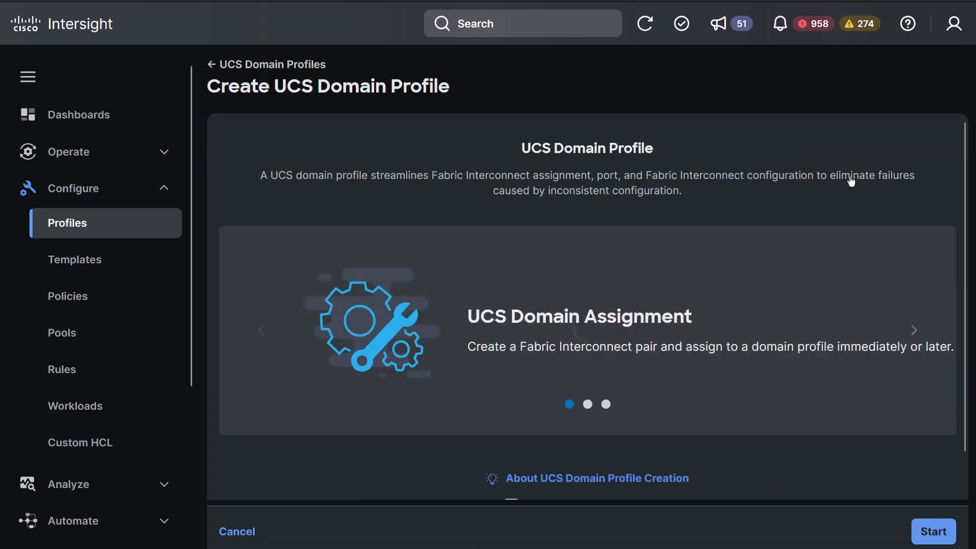
click(934, 532)
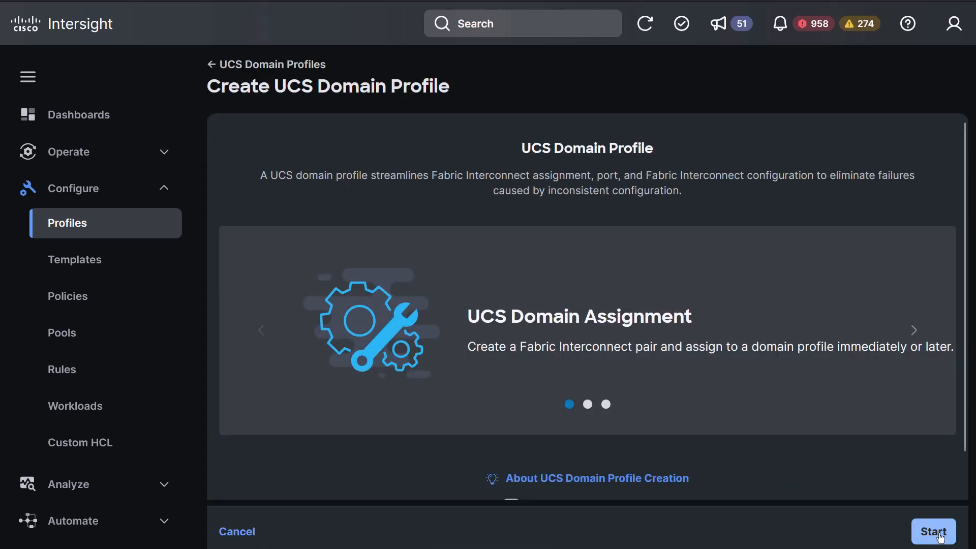
Name the profile DJL2_DomainProfile and choose to assign fabric interconnects later
click(498, 275)
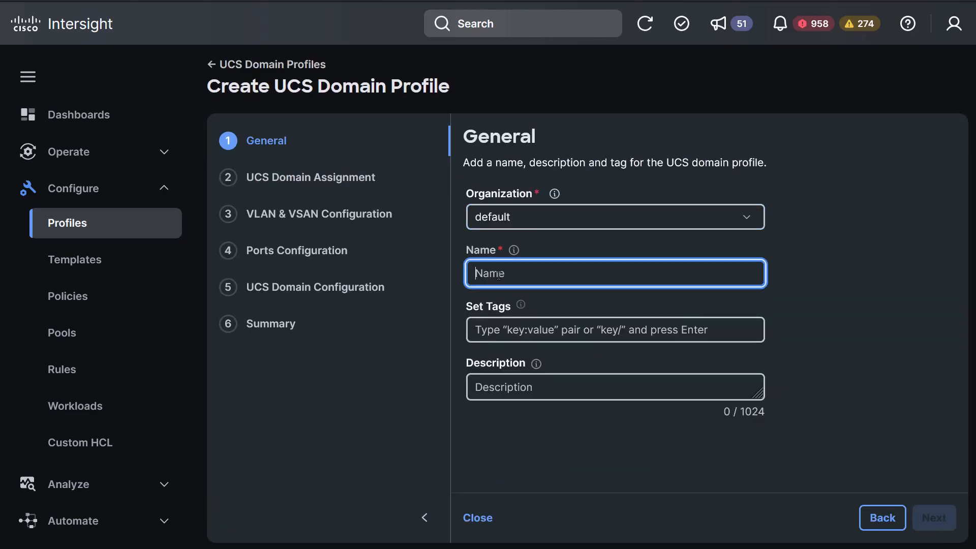
text(DJL2_DomainProfile)
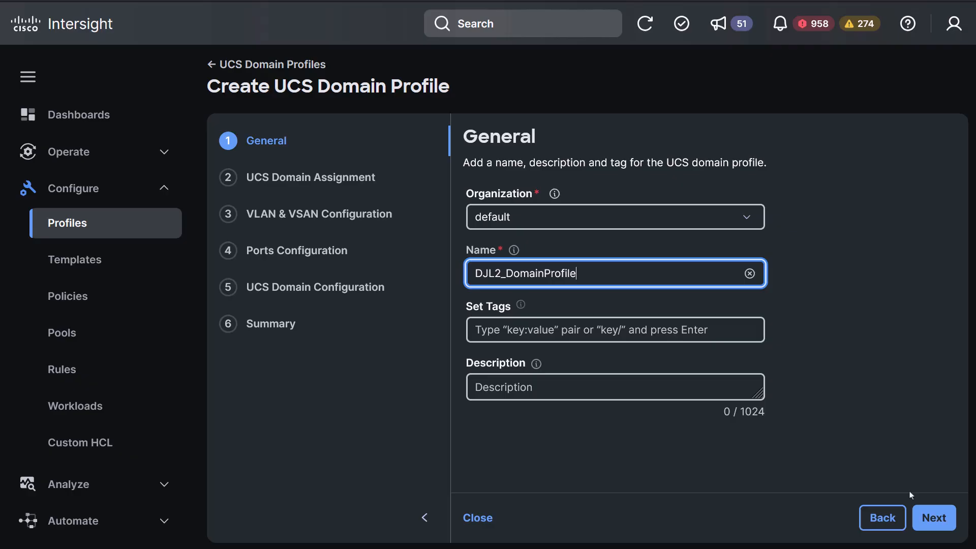
click(932, 518)
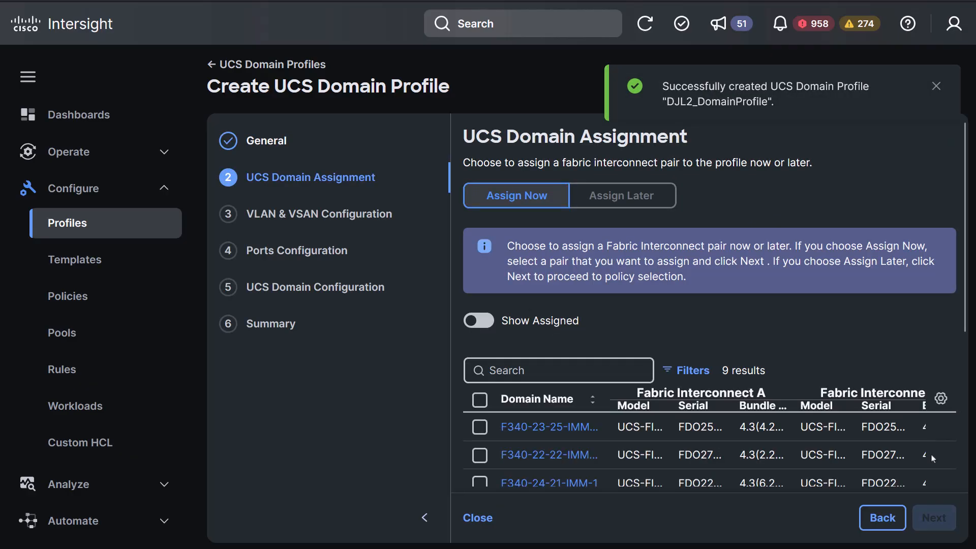
click(618, 197)
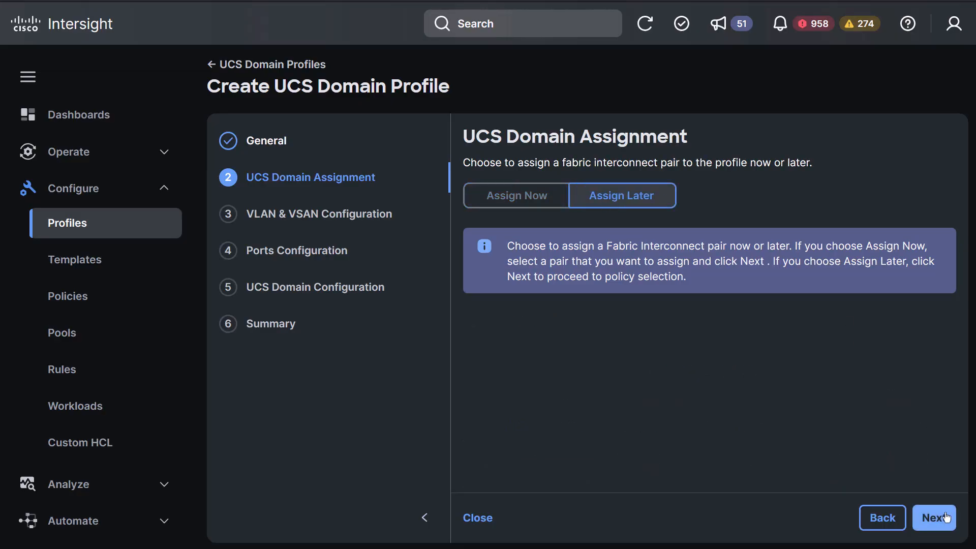
On the VLAN & VSAN step, set IMM-VLAN as the VLAN policy for Fabric Interconnects A and B
click(938, 524)
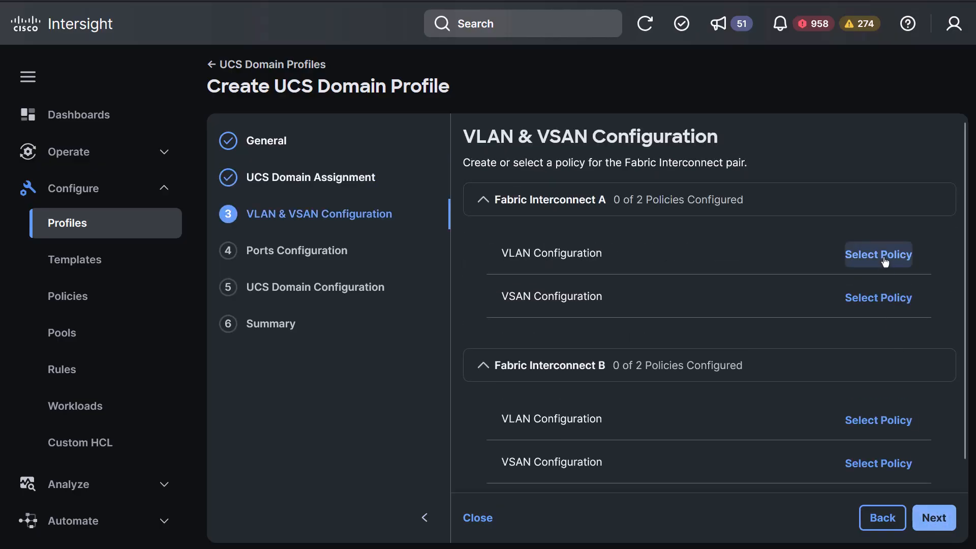
click(884, 255)
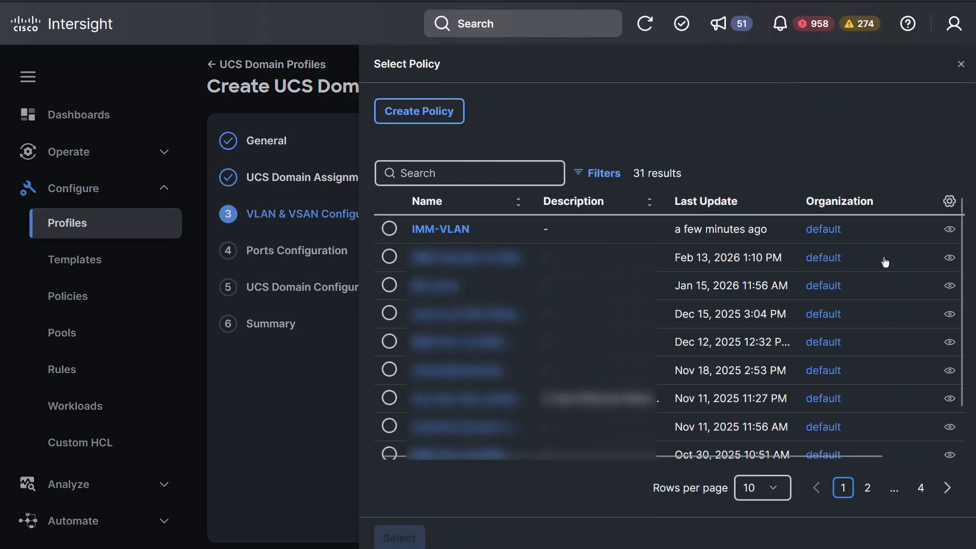
click(389, 229)
click(404, 537)
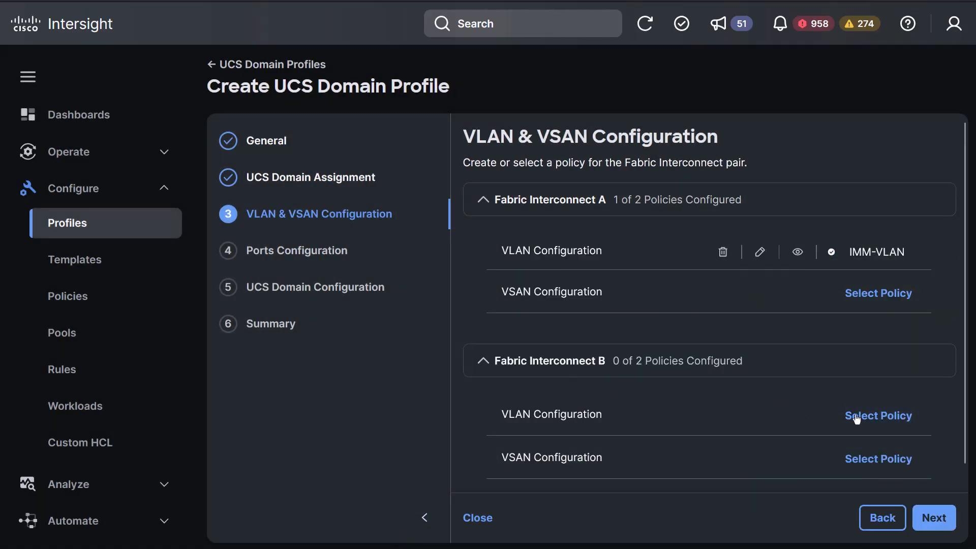
click(865, 417)
click(389, 230)
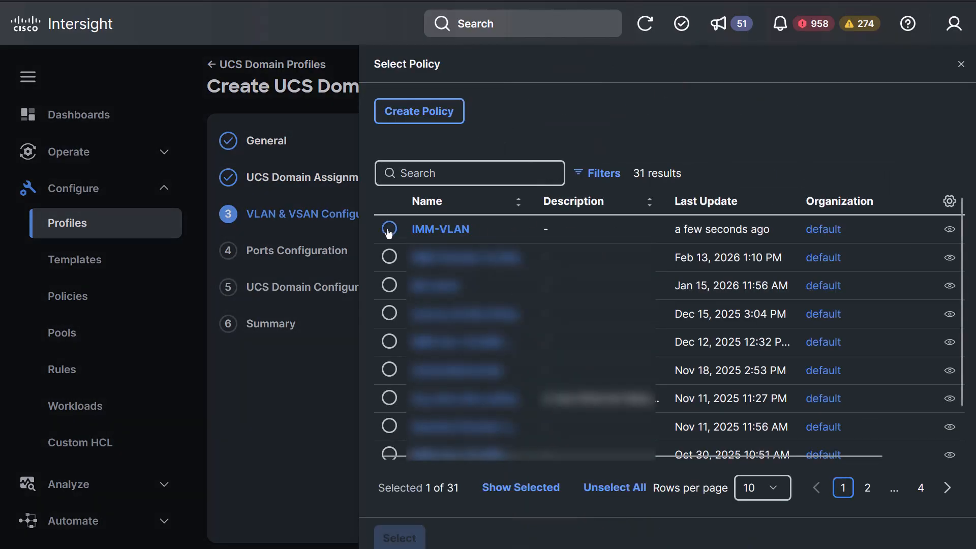
click(399, 539)
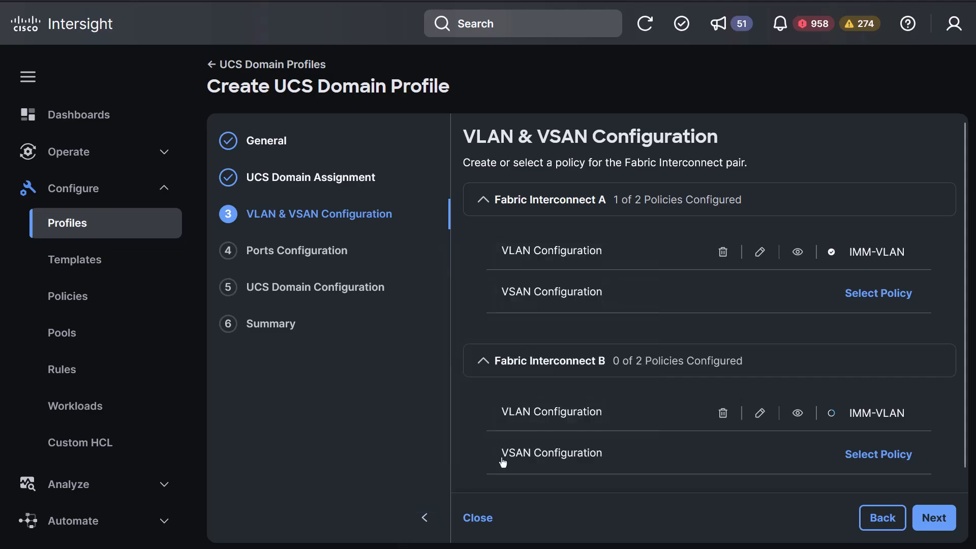
scroll(741, 379, down, 2)
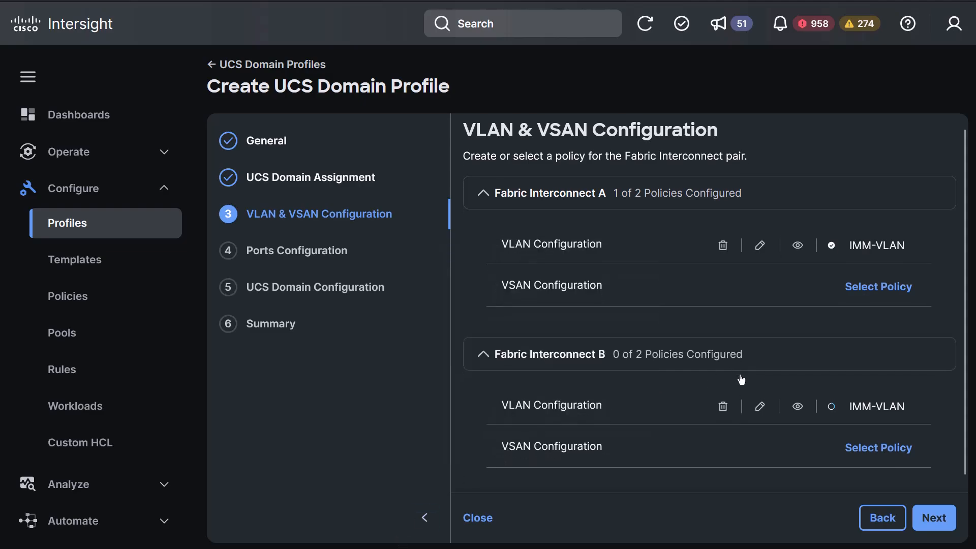
click(938, 526)
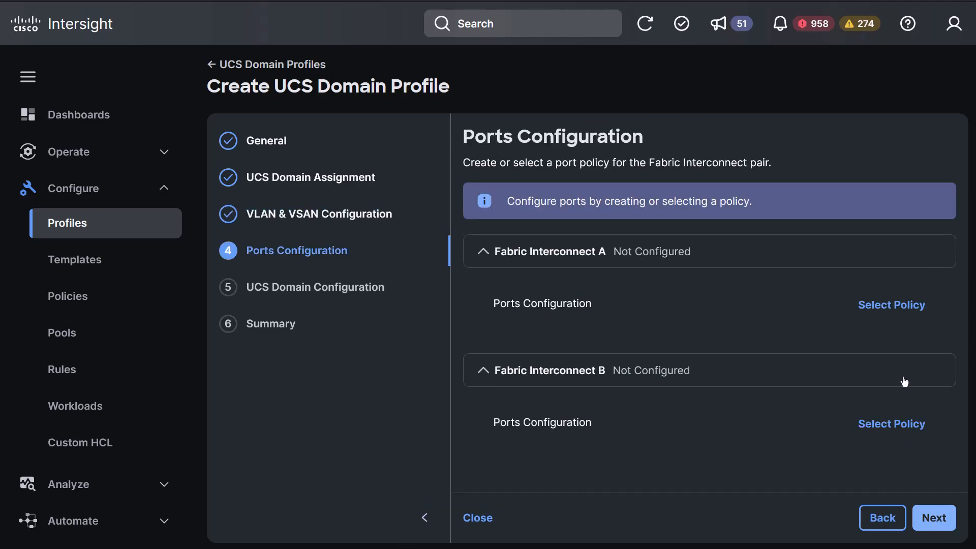
Assign DJL2_PORT as the port policy for Fabric Interconnect A and Fabric Interconnect B
click(884, 305)
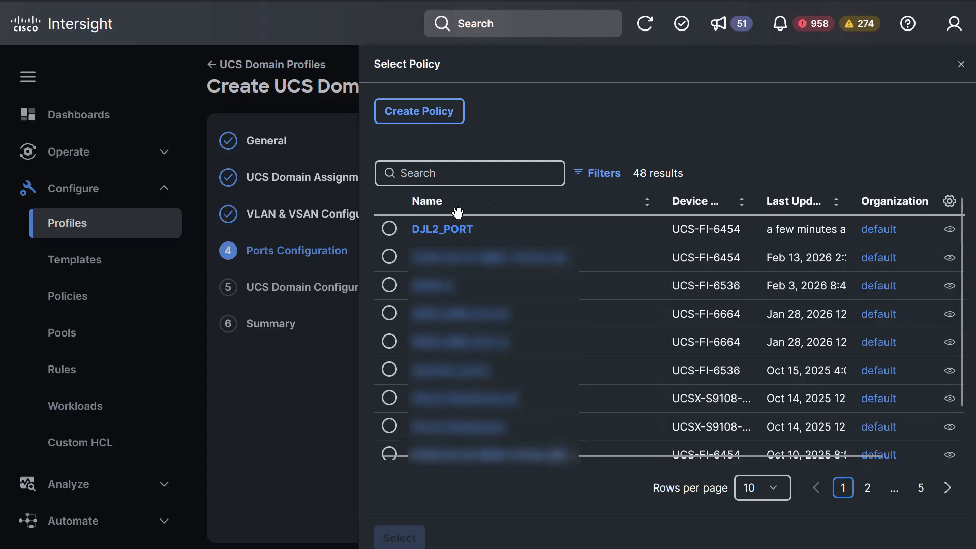
click(390, 229)
click(399, 535)
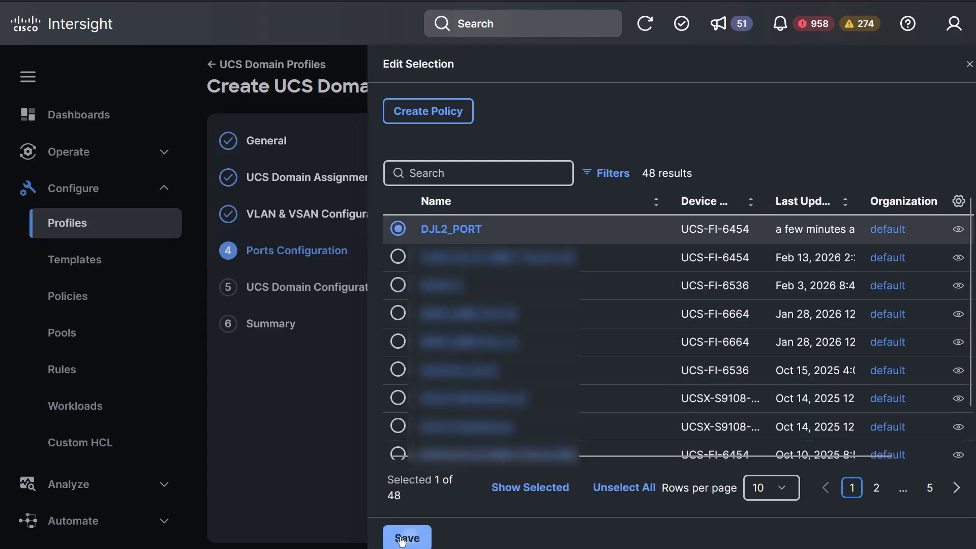
click(904, 425)
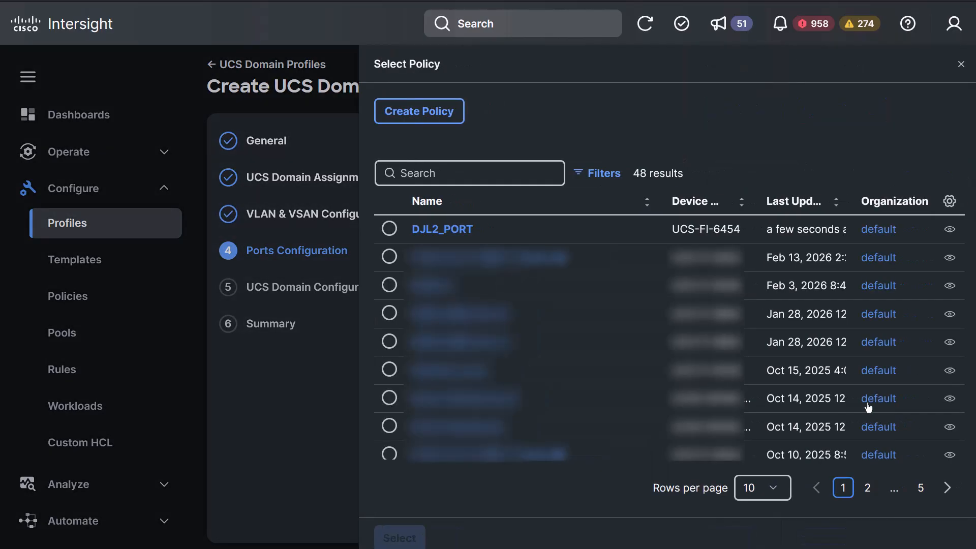
click(390, 229)
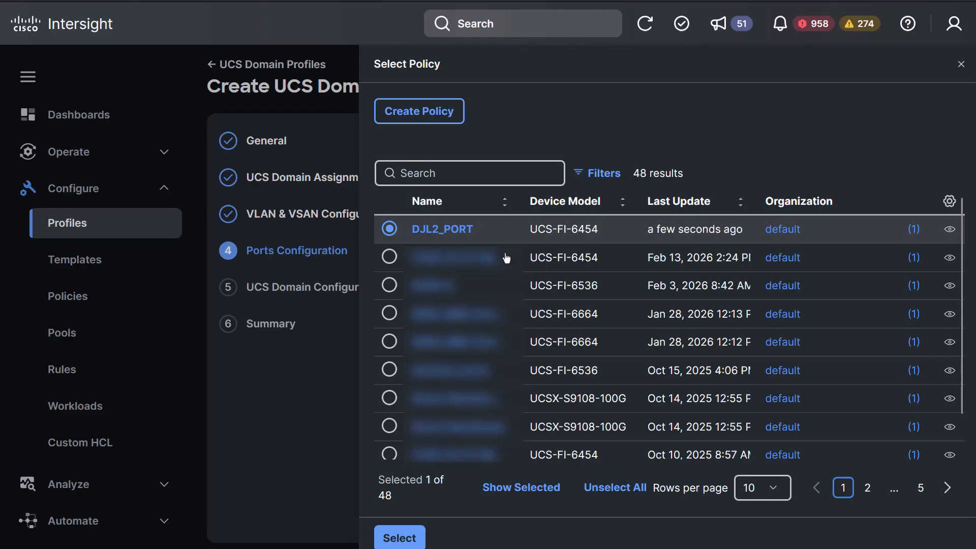
click(399, 538)
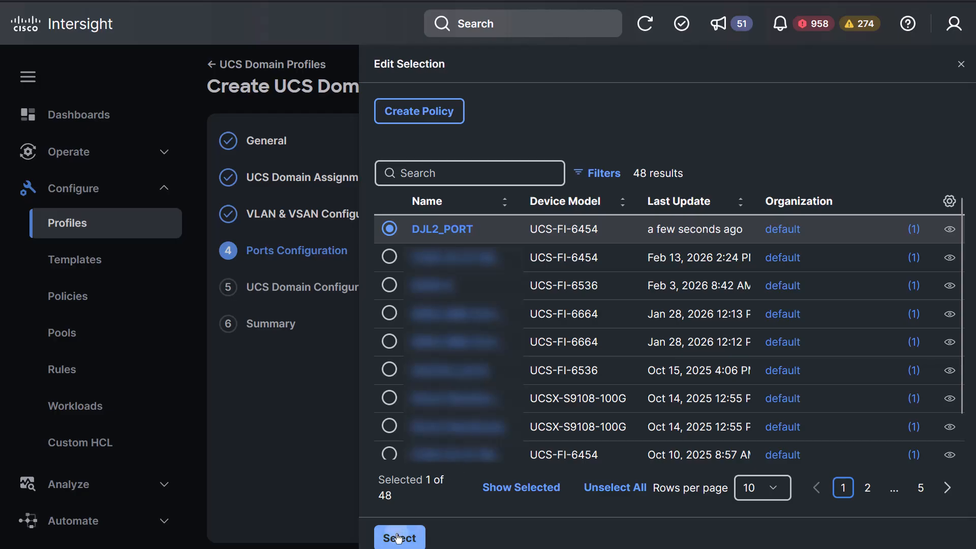
scroll(910, 409, down, 1)
scroll(910, 409, down, 8)
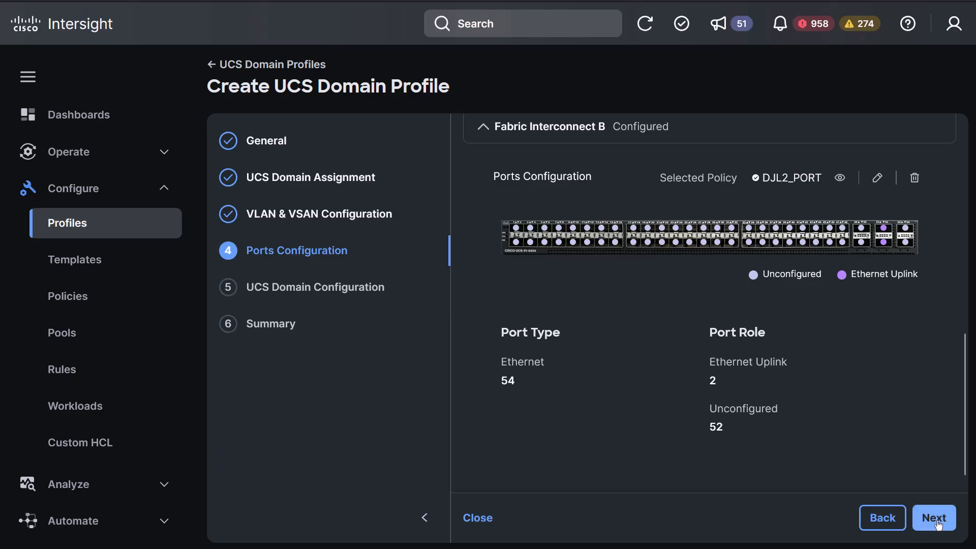
Advance the Create UCS Domain Profile wizard to its Summary step
click(936, 518)
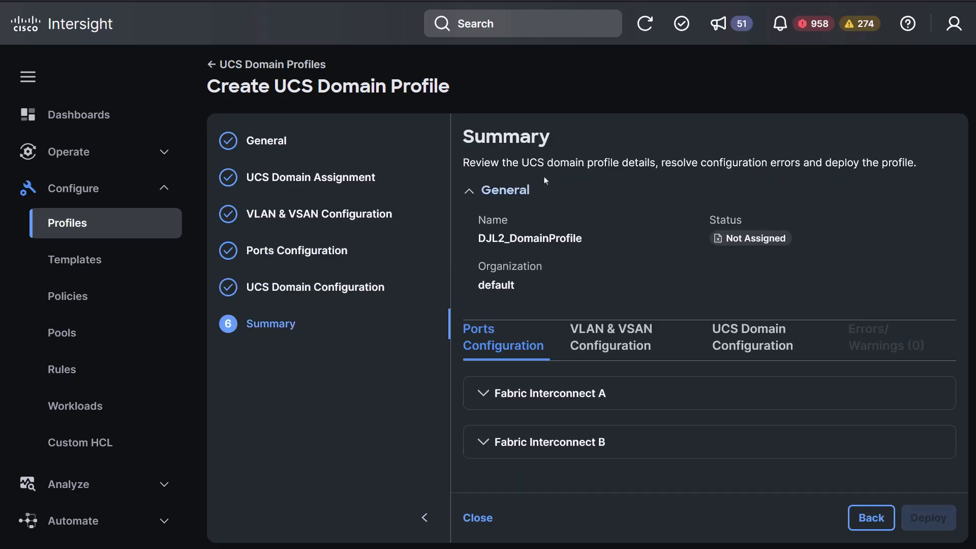